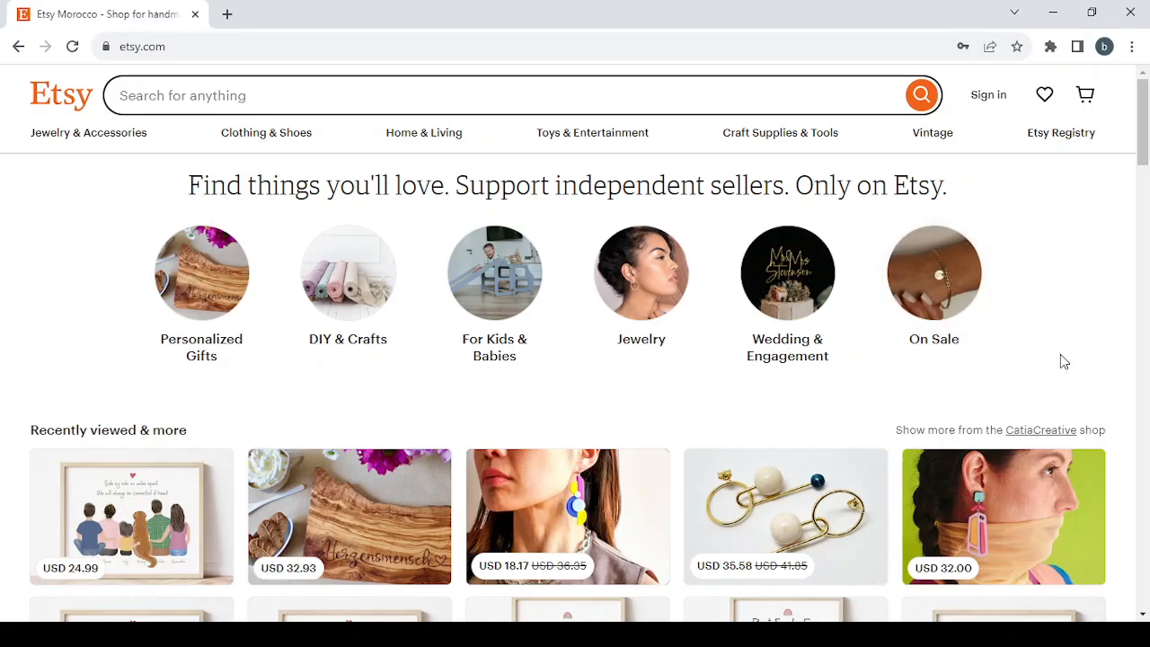
# Step: Scroll through the Etsy homepage to browse the recommended and recently viewed items
pyautogui.scroll(-4, 1061, 357)
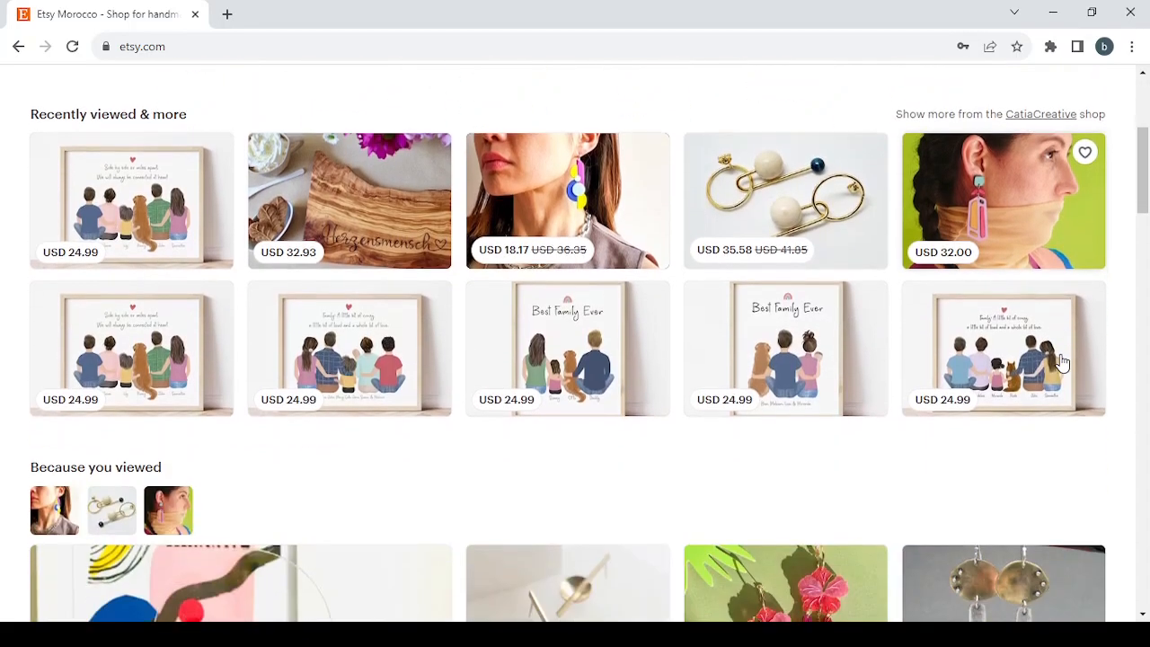
pyautogui.scroll(-4, 1061, 361)
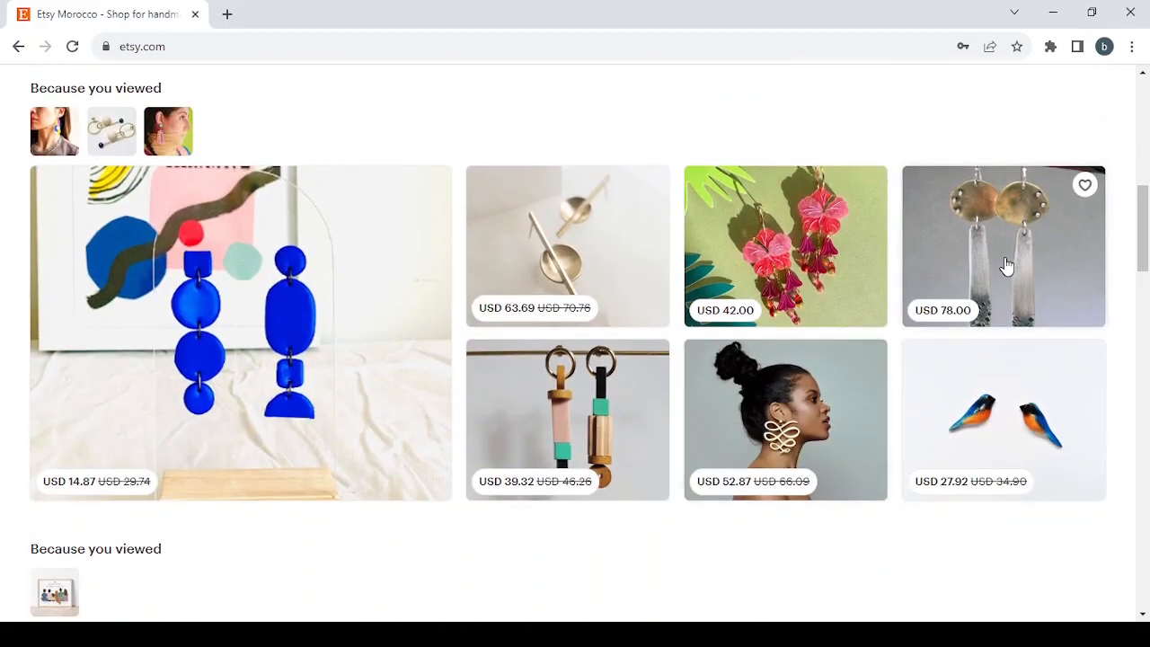
pyautogui.scroll(3, 1007, 266)
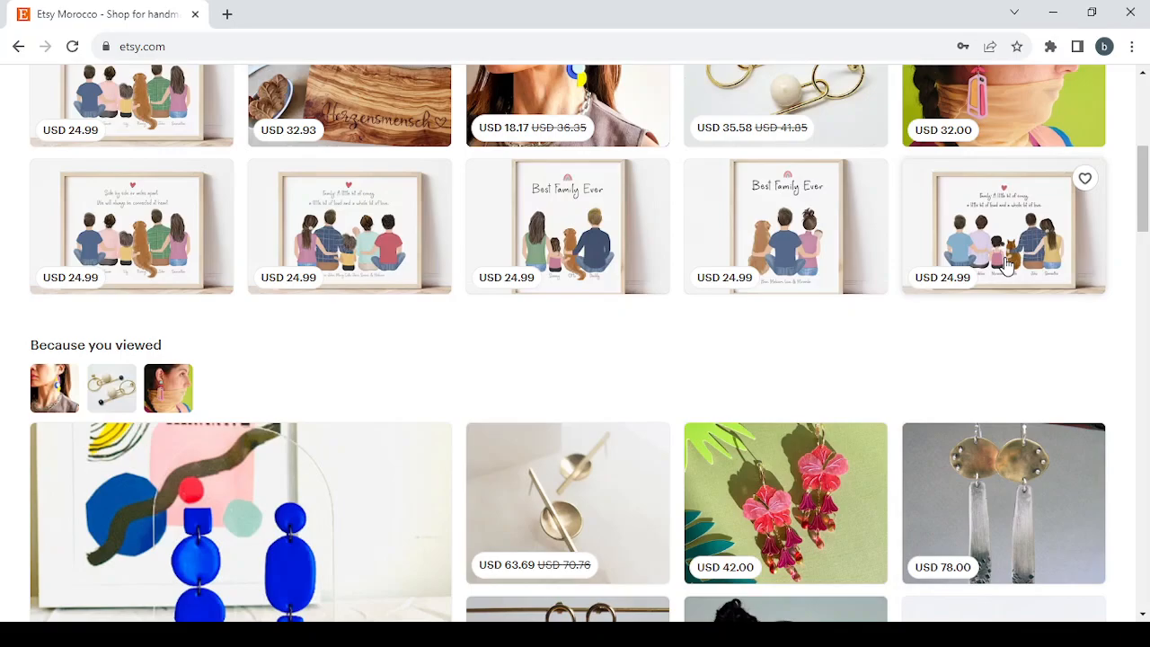
pyautogui.scroll(-4, 1006, 266)
pyautogui.scroll(-3, 1006, 266)
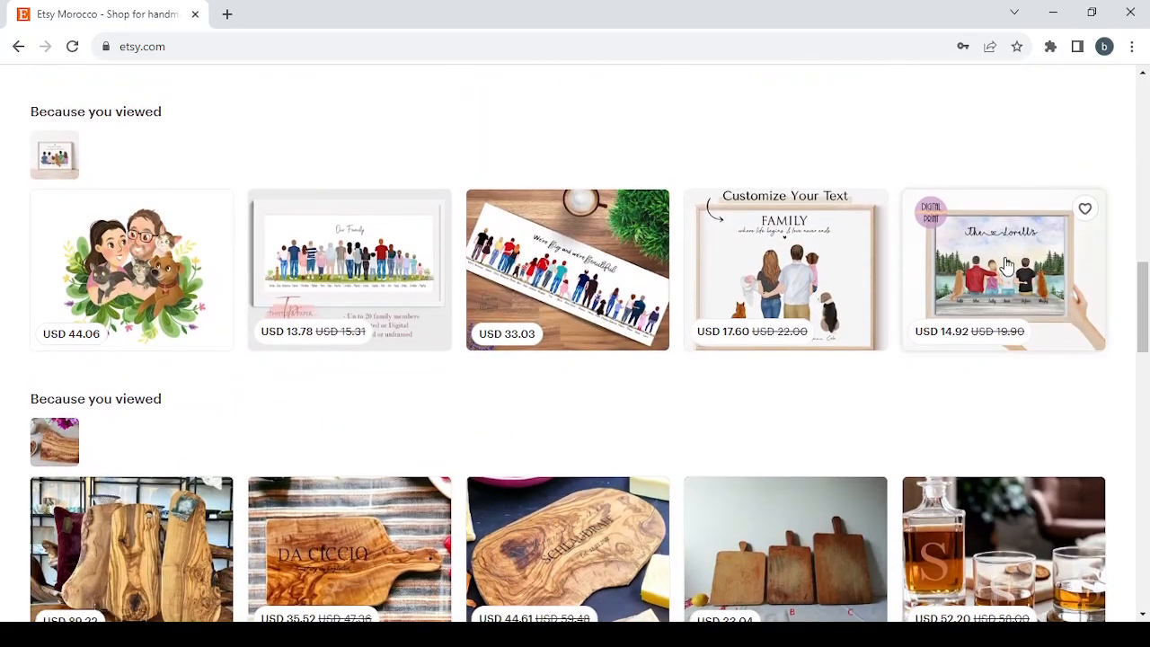
pyautogui.scroll(-3, 1007, 266)
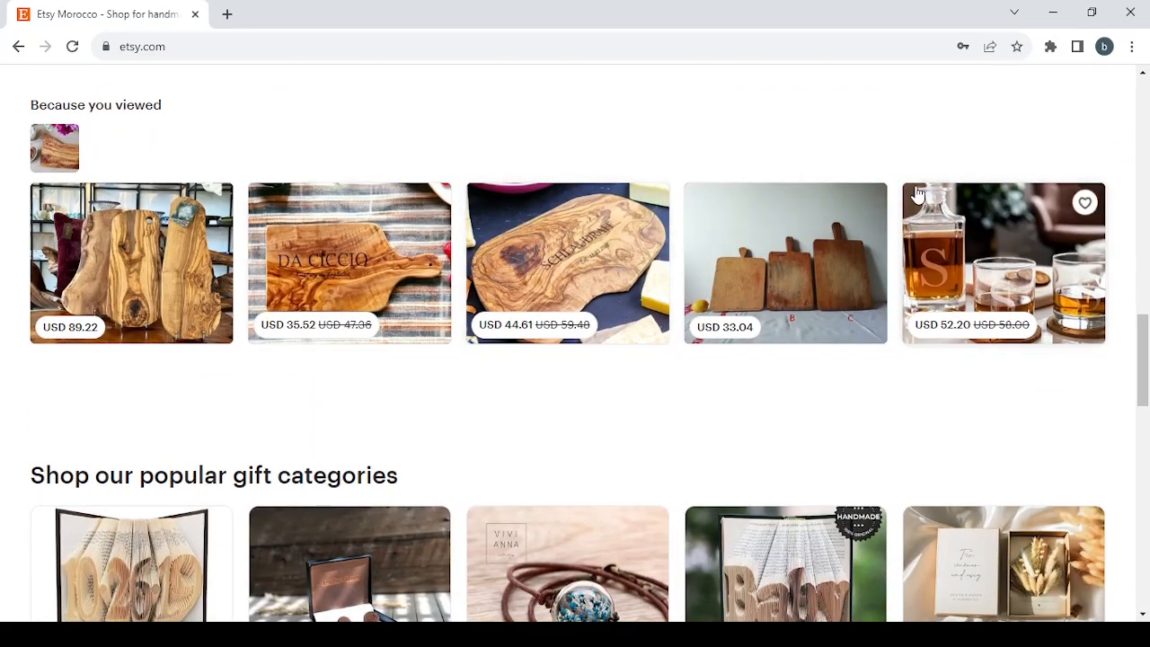
pyautogui.scroll(-3, 975, 295)
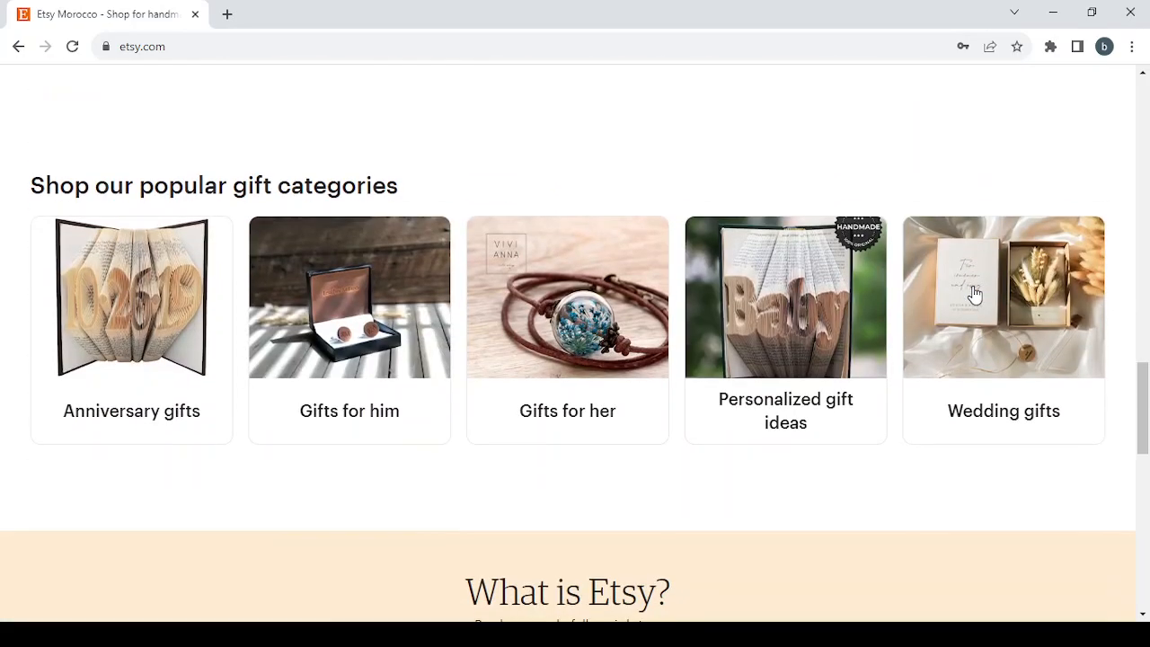
pyautogui.scroll(2, 975, 295)
pyautogui.scroll(10, 975, 295)
pyautogui.scroll(-8, 974, 296)
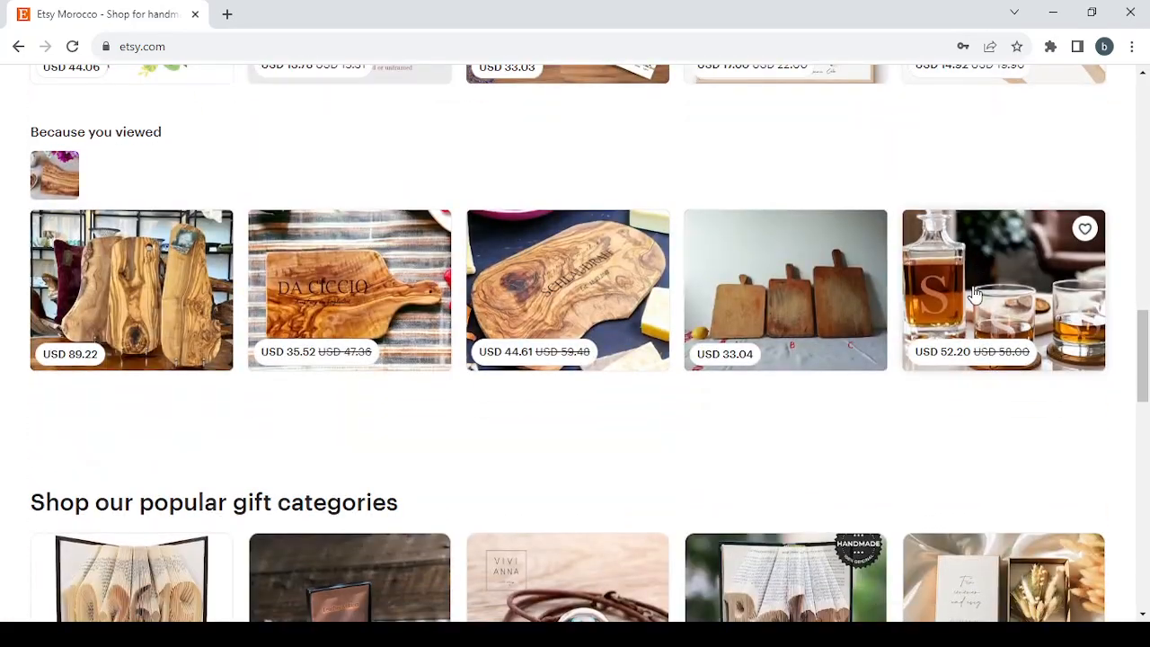
# Step: Open the olive wood cutting board listing and flip through its product photos
pyautogui.click(605, 279)
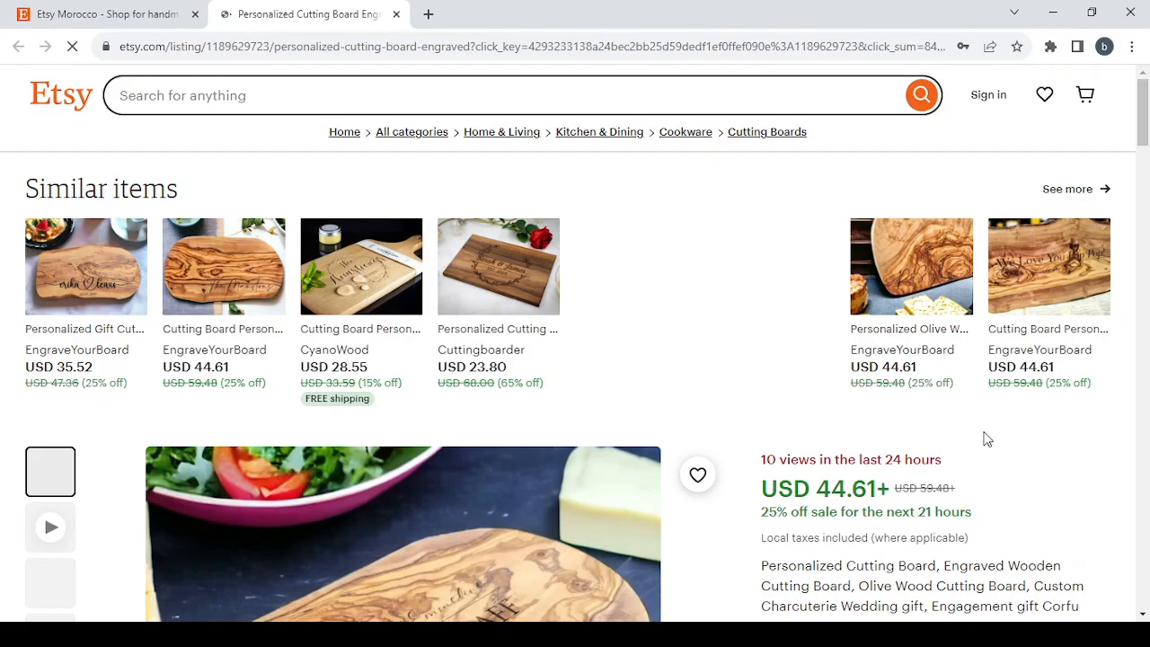
pyautogui.scroll(-3, 1105, 488)
pyautogui.scroll(-2, 1105, 488)
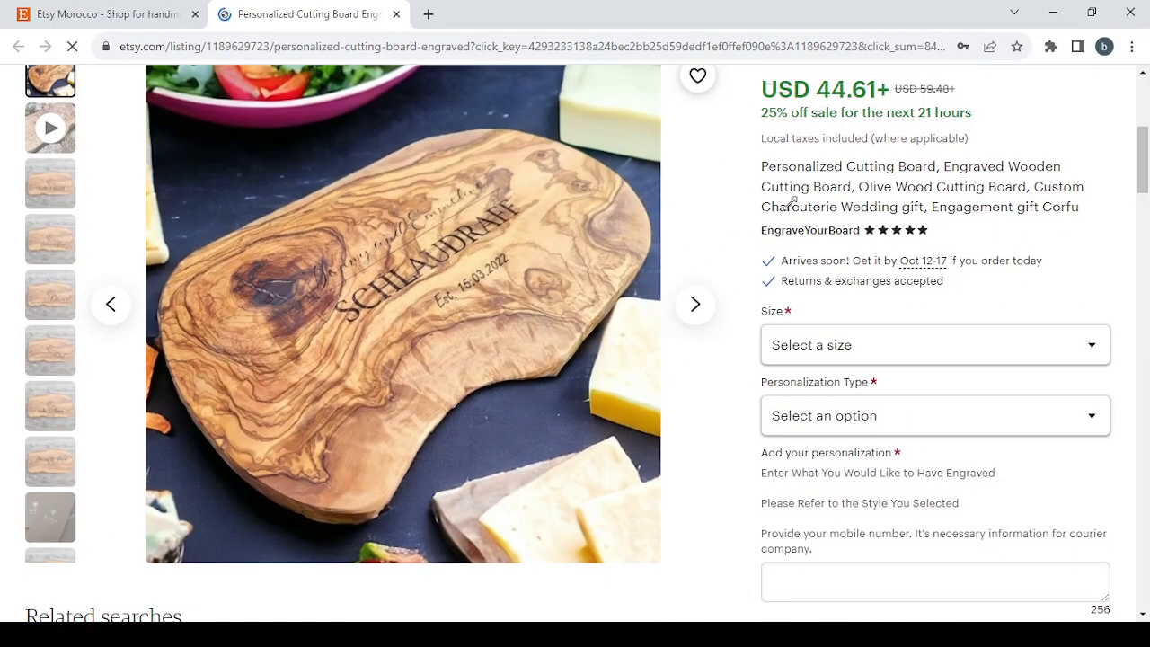
pyautogui.scroll(1, 841, 263)
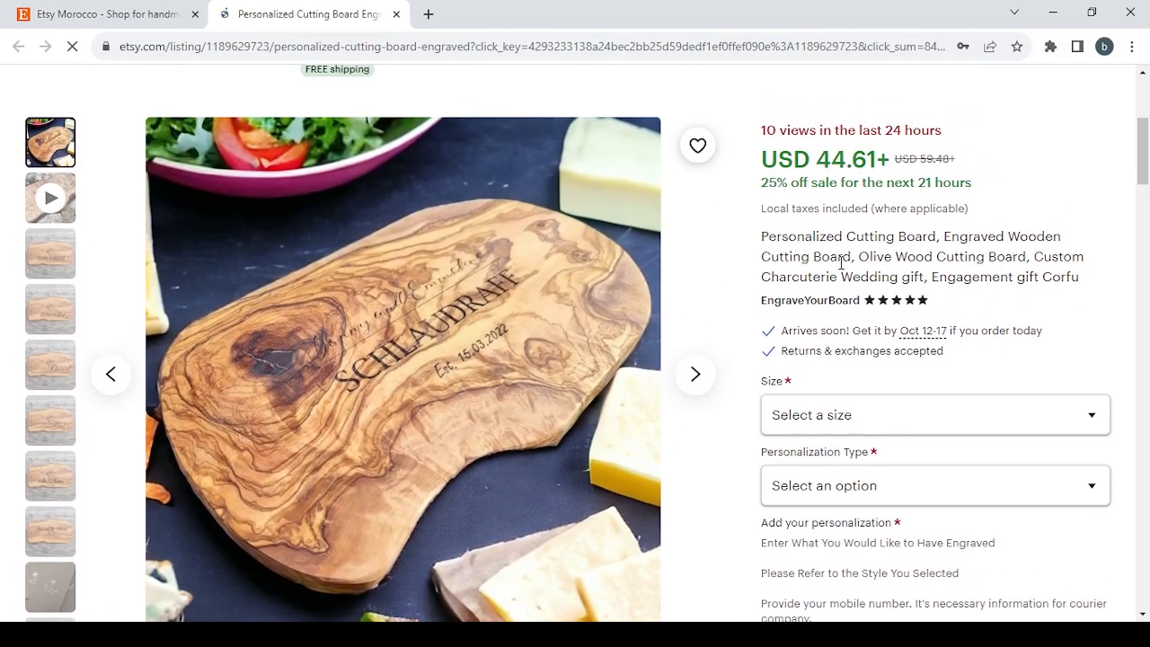
pyautogui.scroll(-1, 515, 356)
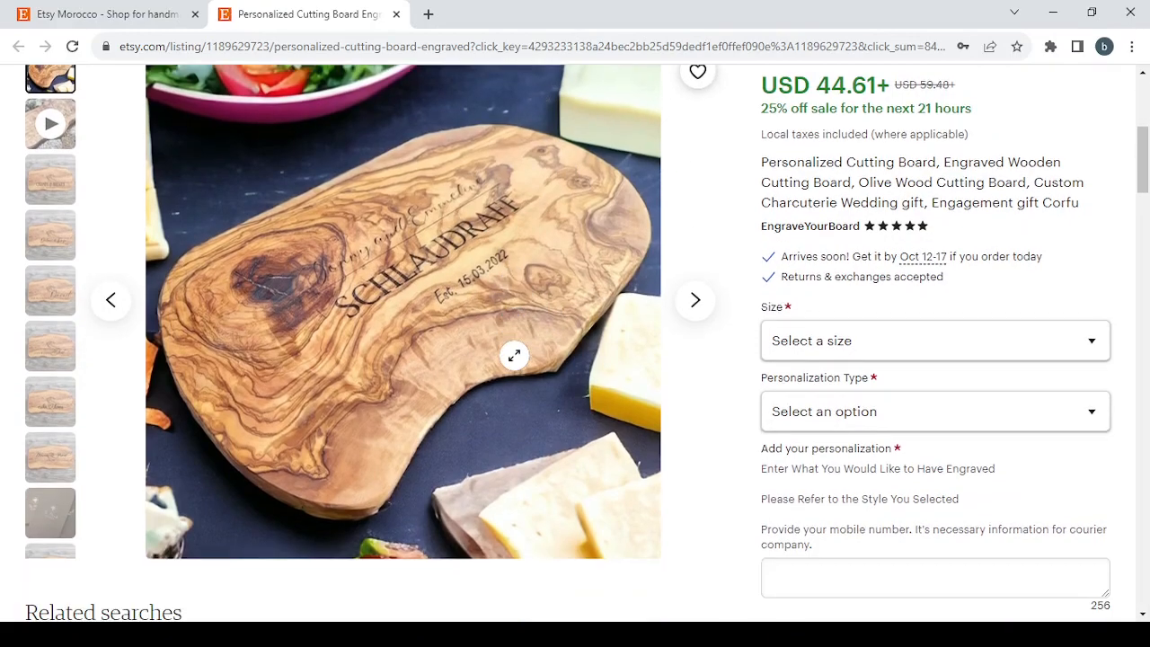
pyautogui.click(705, 316)
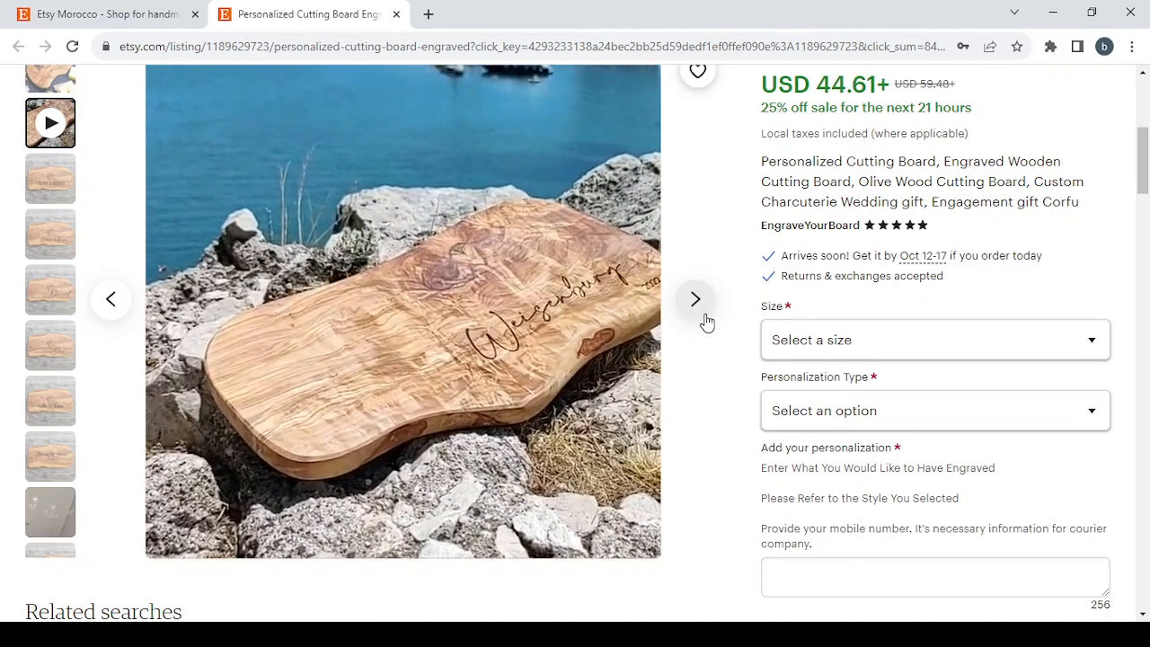
pyautogui.click(708, 321)
pyautogui.click(708, 321)
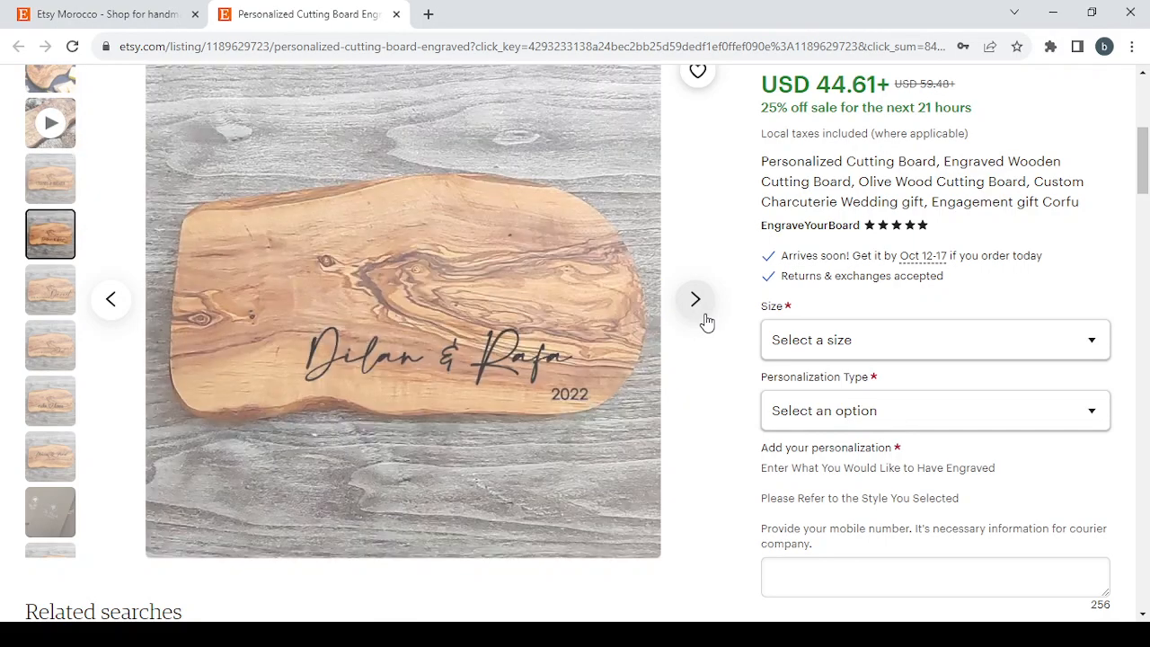
pyautogui.click(705, 316)
pyautogui.scroll(1, 1076, 273)
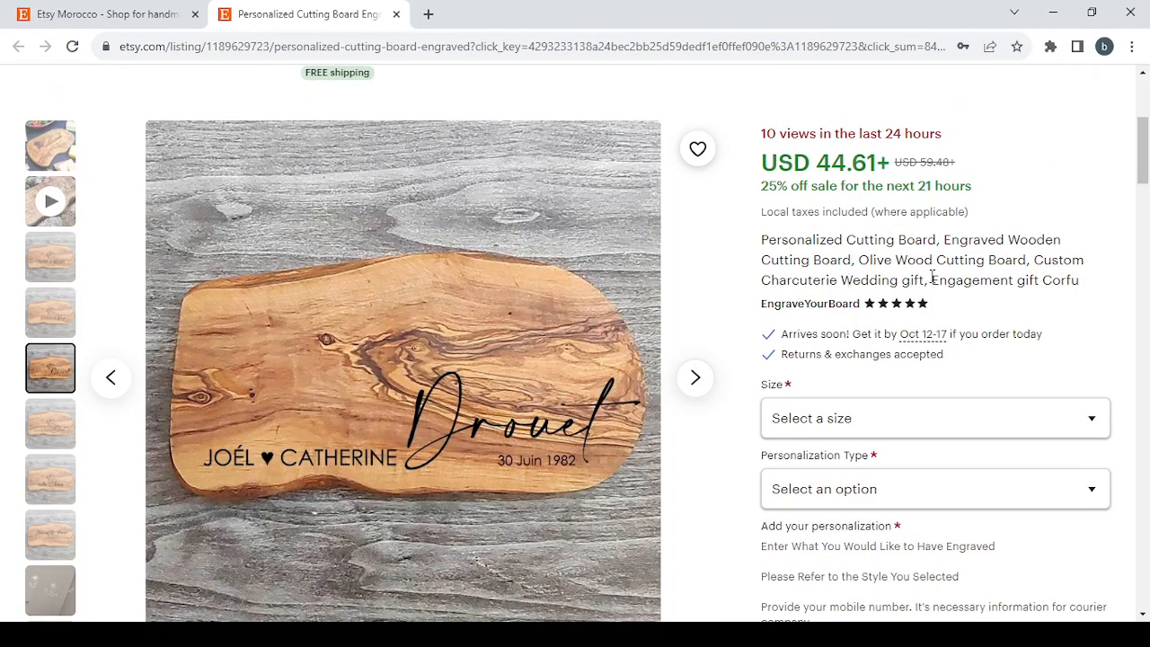
pyautogui.scroll(-2, 1048, 387)
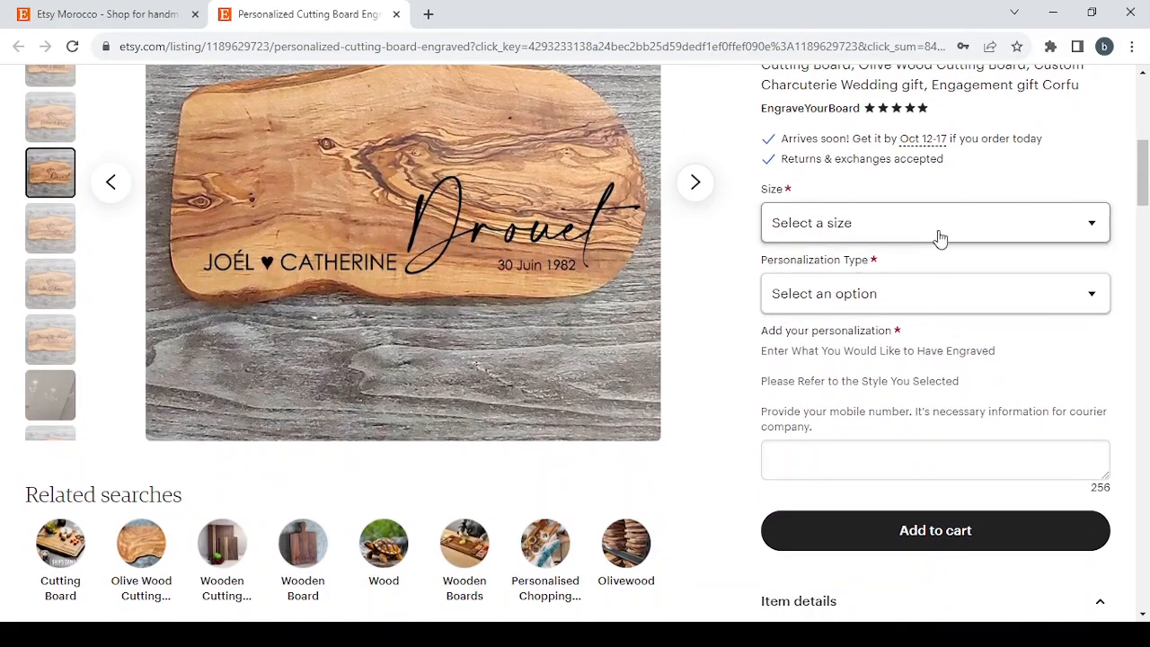
# Step: Review the listing's size options, item details, reviews and shipping and return policies
pyautogui.click(980, 229)
pyautogui.click(958, 201)
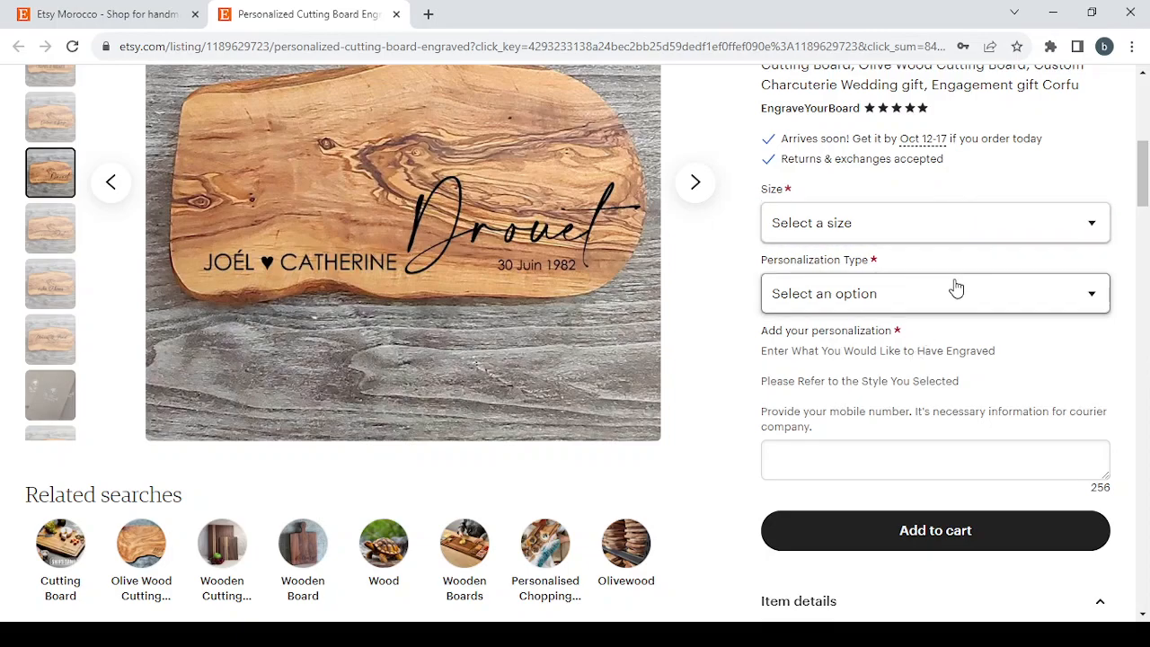
pyautogui.scroll(-4, 956, 287)
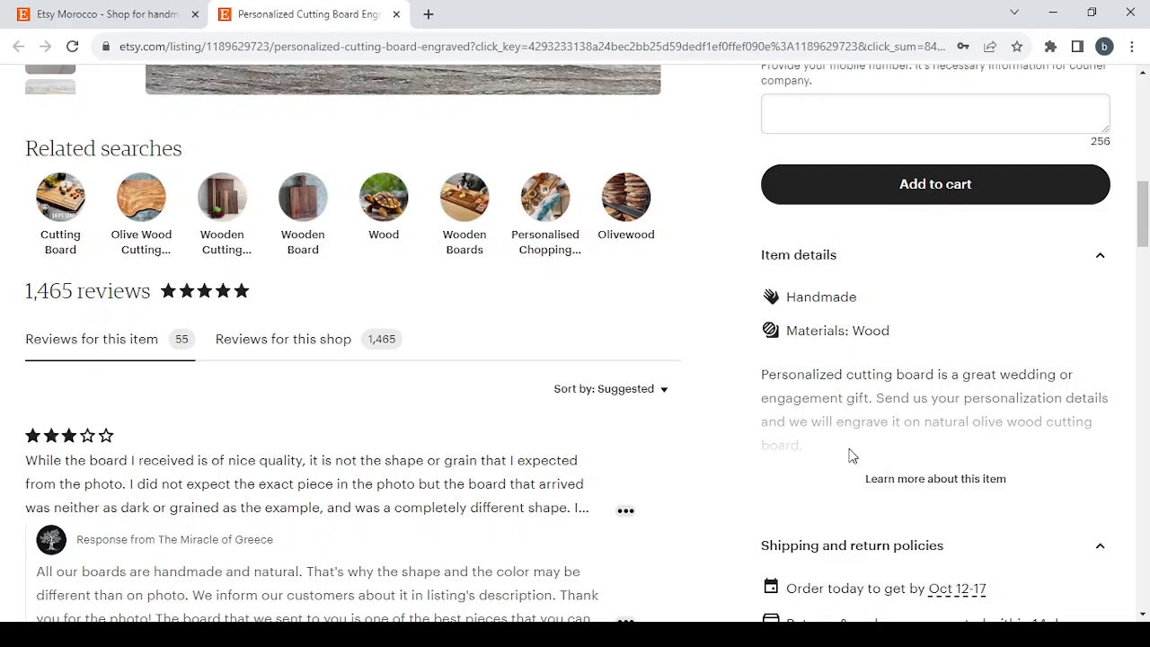
pyautogui.click(931, 478)
pyautogui.scroll(-12, 933, 481)
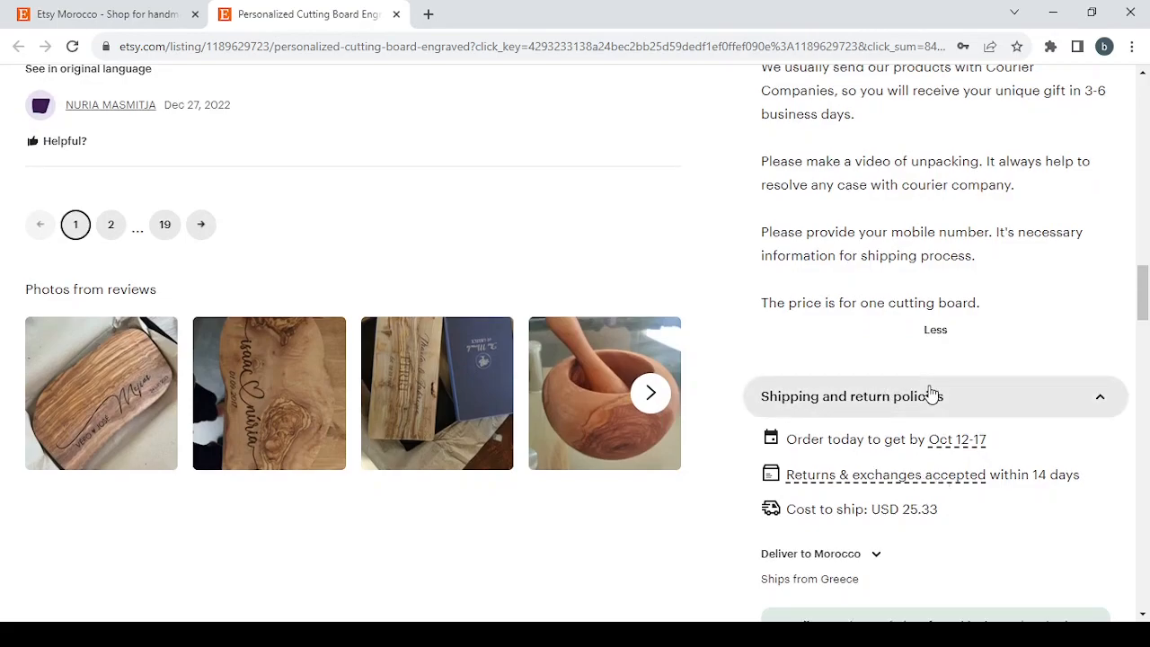
pyautogui.scroll(-2, 997, 537)
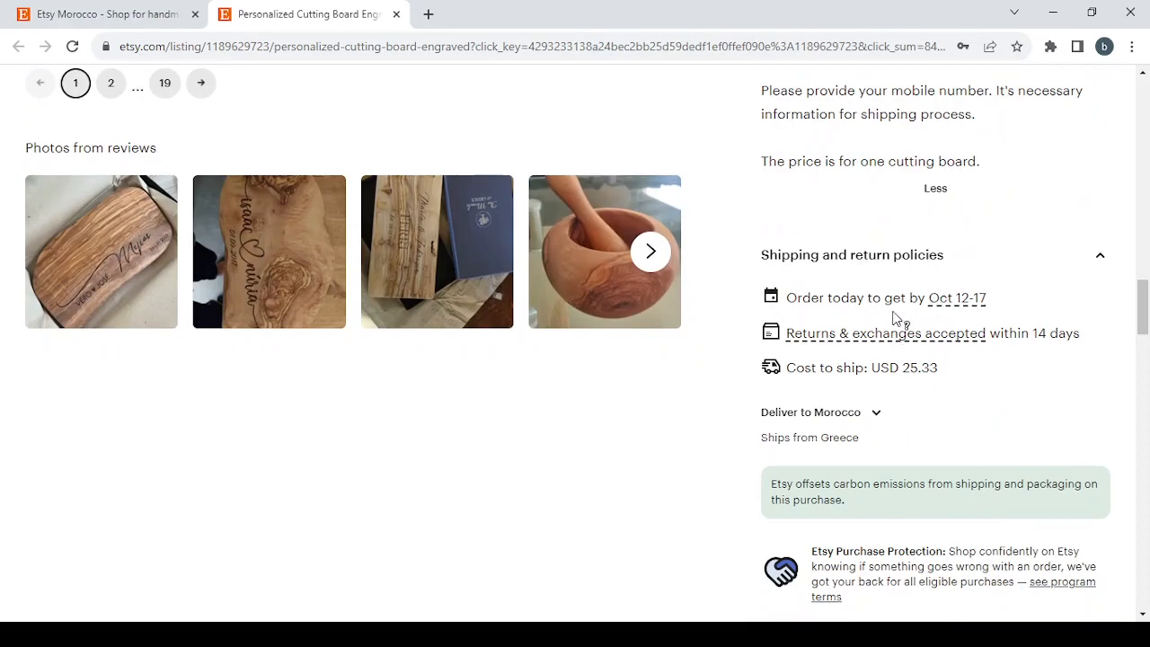
pyautogui.scroll(20, 826, 417)
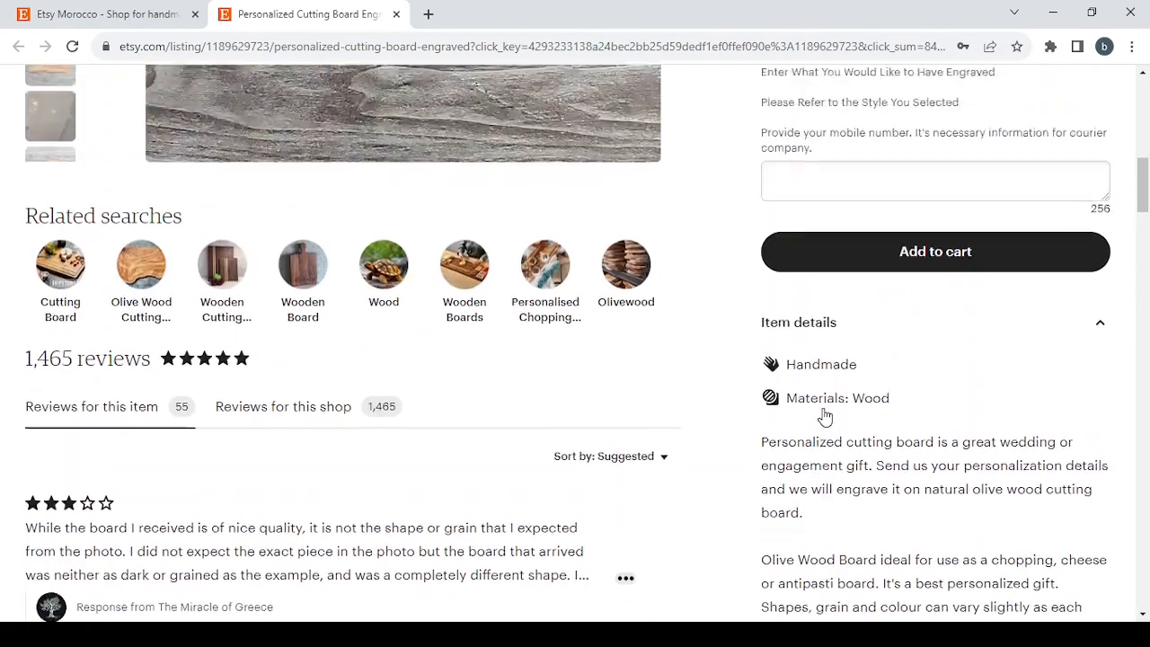
# Step: Close the listing tab and sign in to the Etsy account with the saved credentials
pyautogui.click(396, 15)
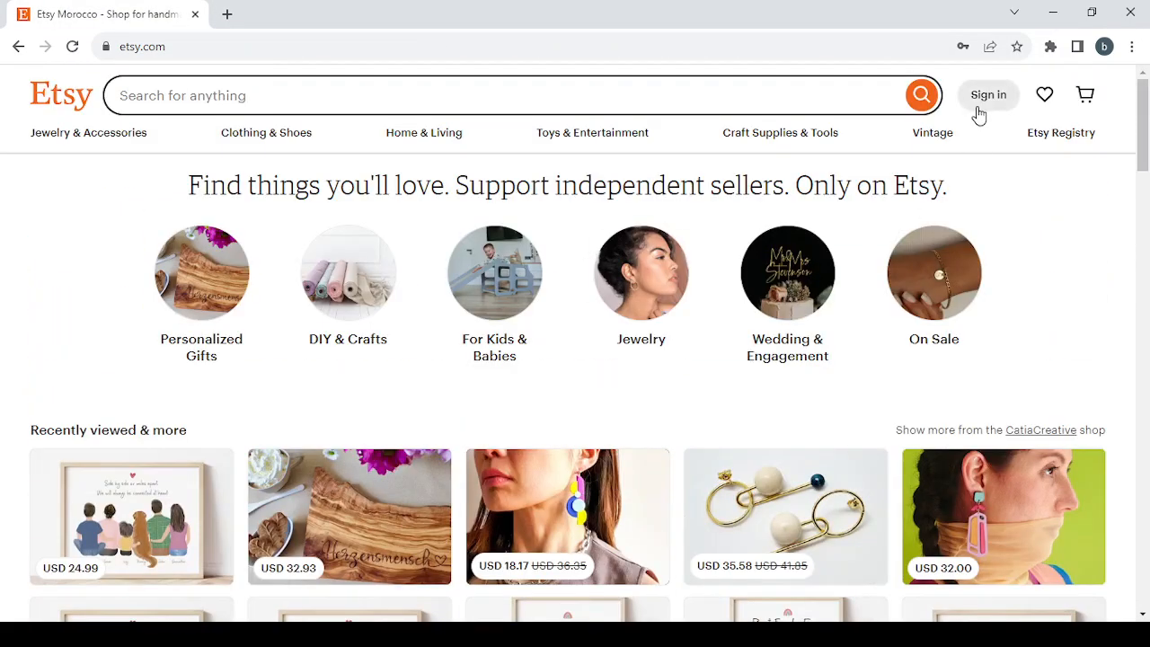
pyautogui.click(980, 108)
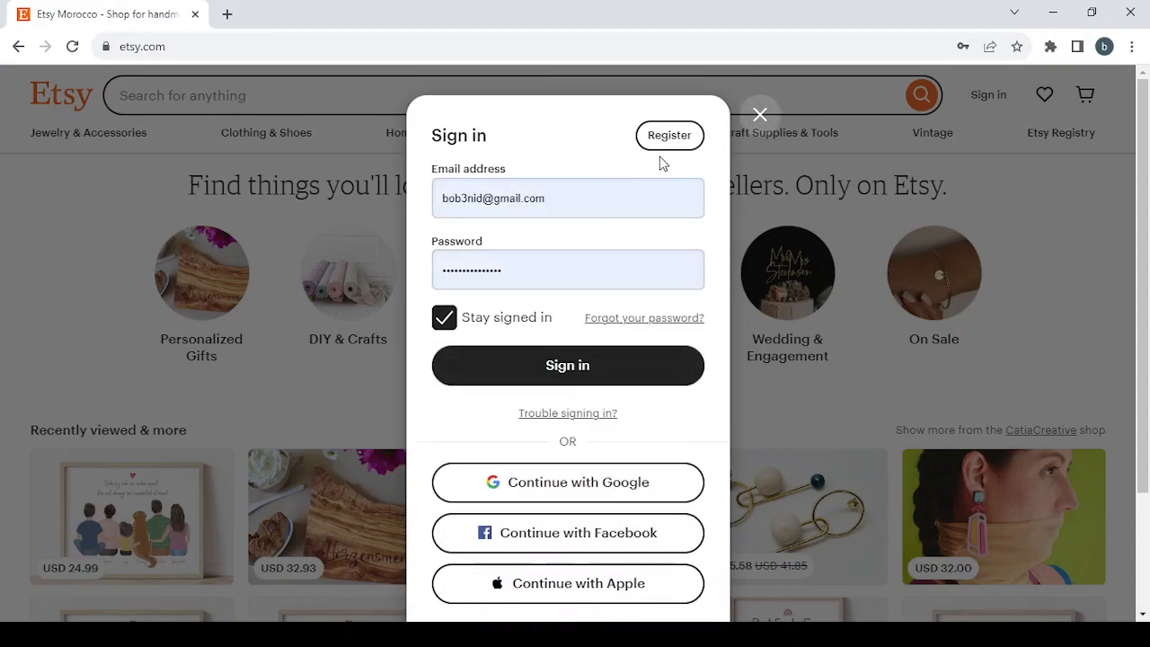
pyautogui.click(574, 368)
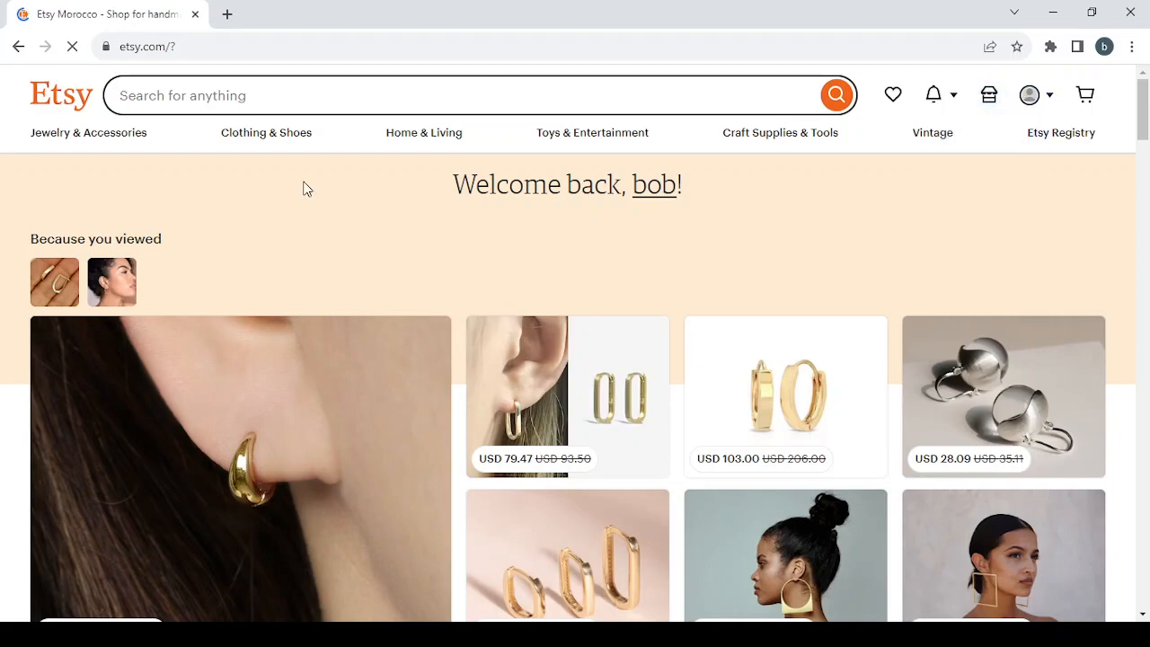
# Step: Open the shop setup, set the shop currency to United States Dollar in shop preferences, and save
pyautogui.click(989, 100)
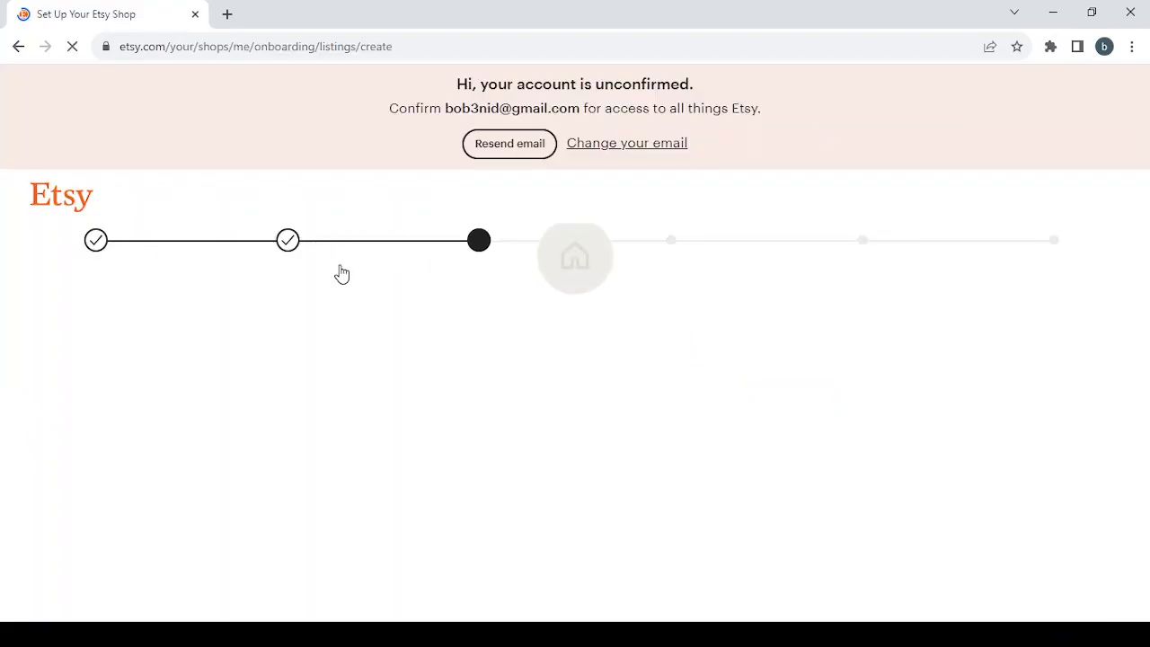
pyautogui.click(103, 248)
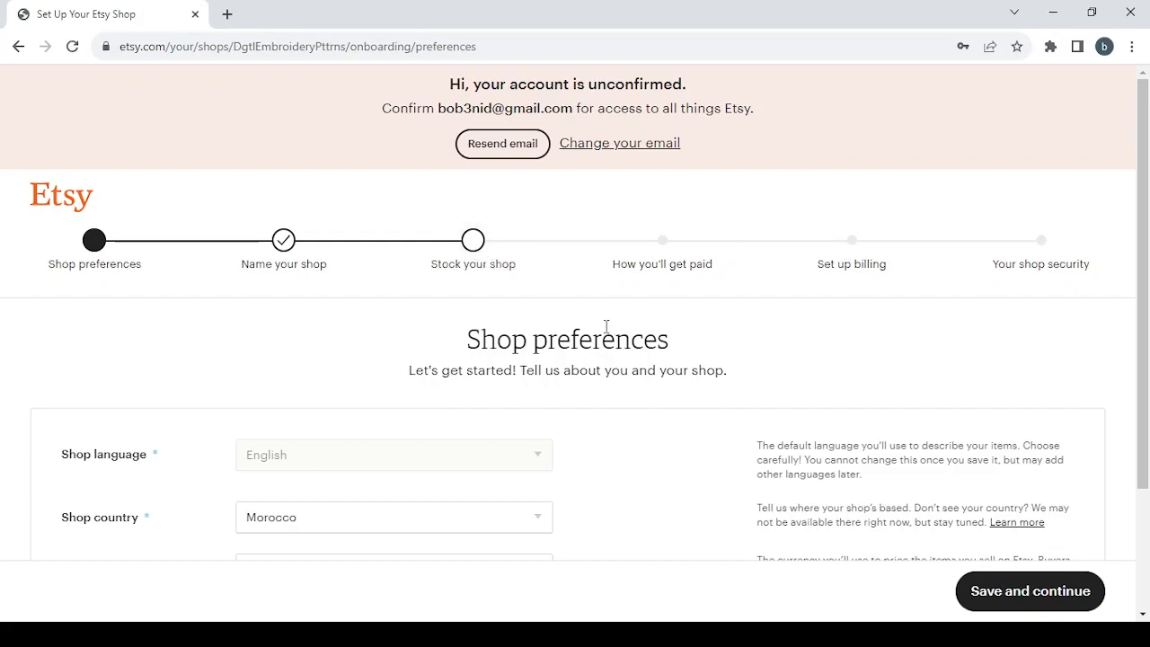
pyautogui.scroll(-2, 606, 333)
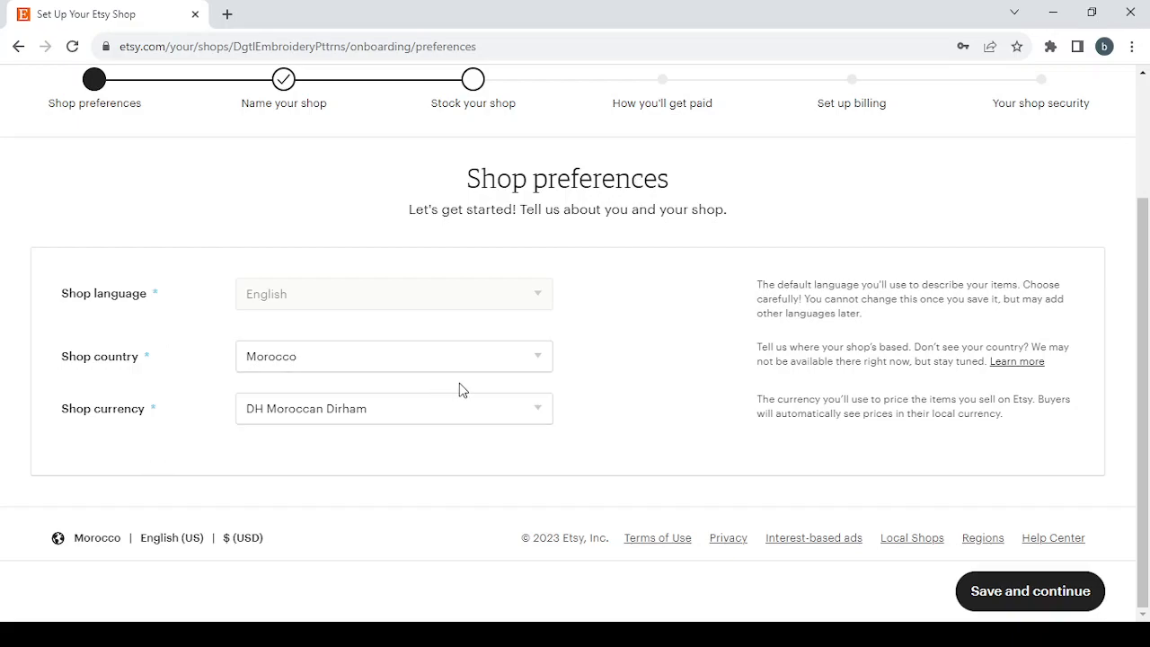
pyautogui.moveTo(493, 295)
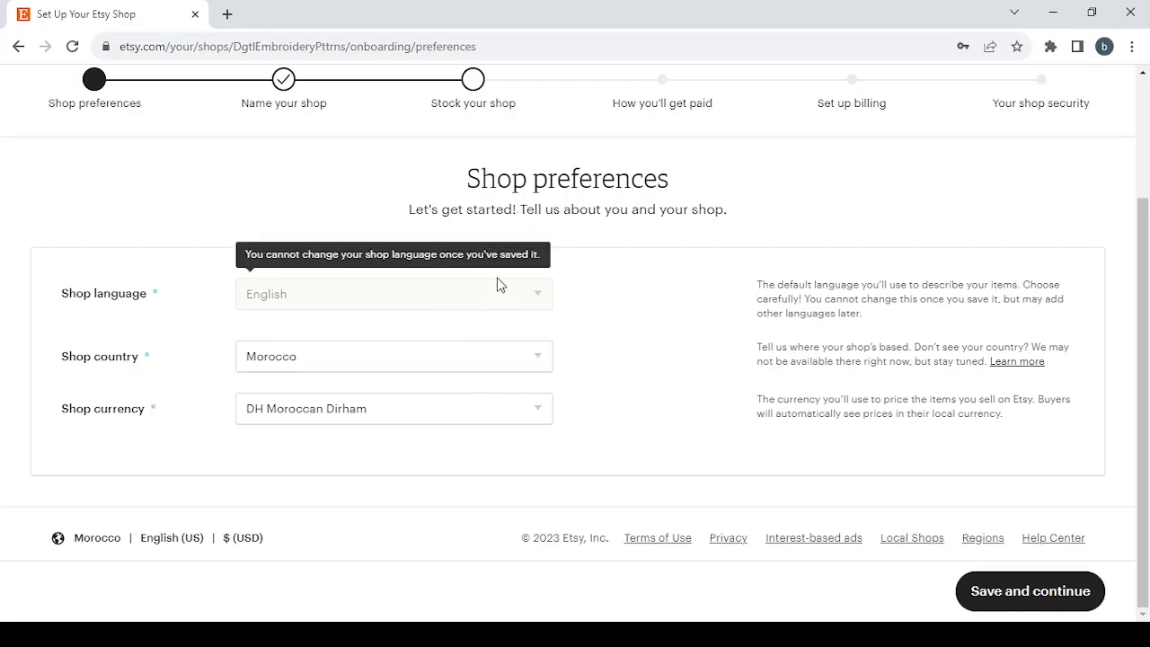
pyautogui.click(465, 427)
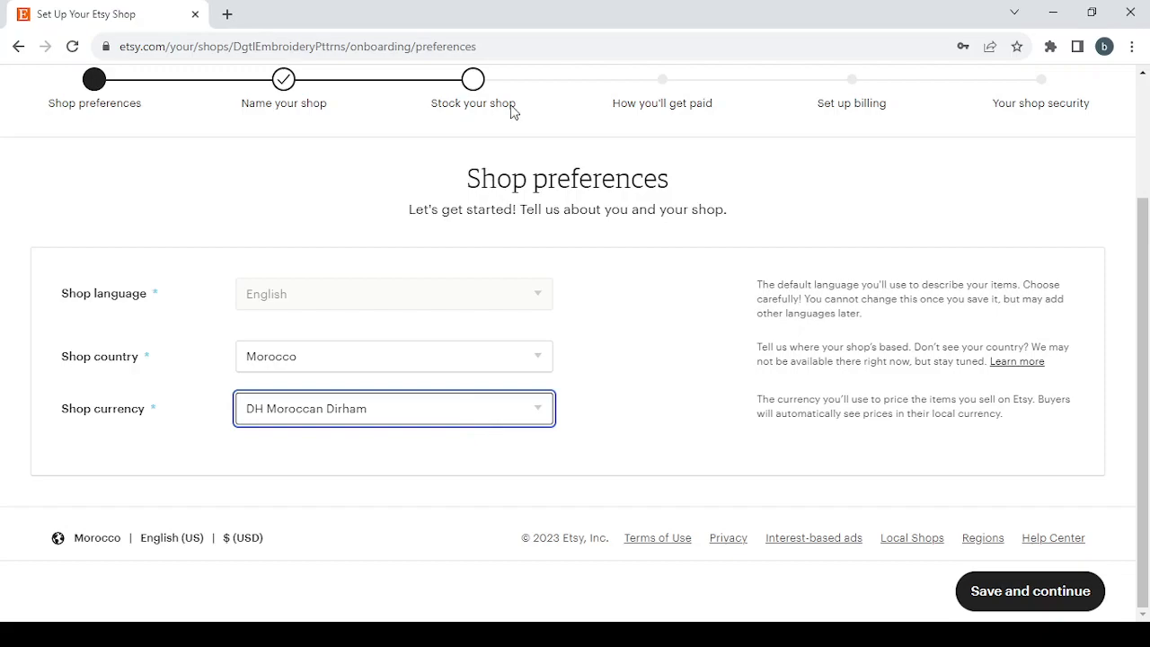
pyautogui.click(474, 115)
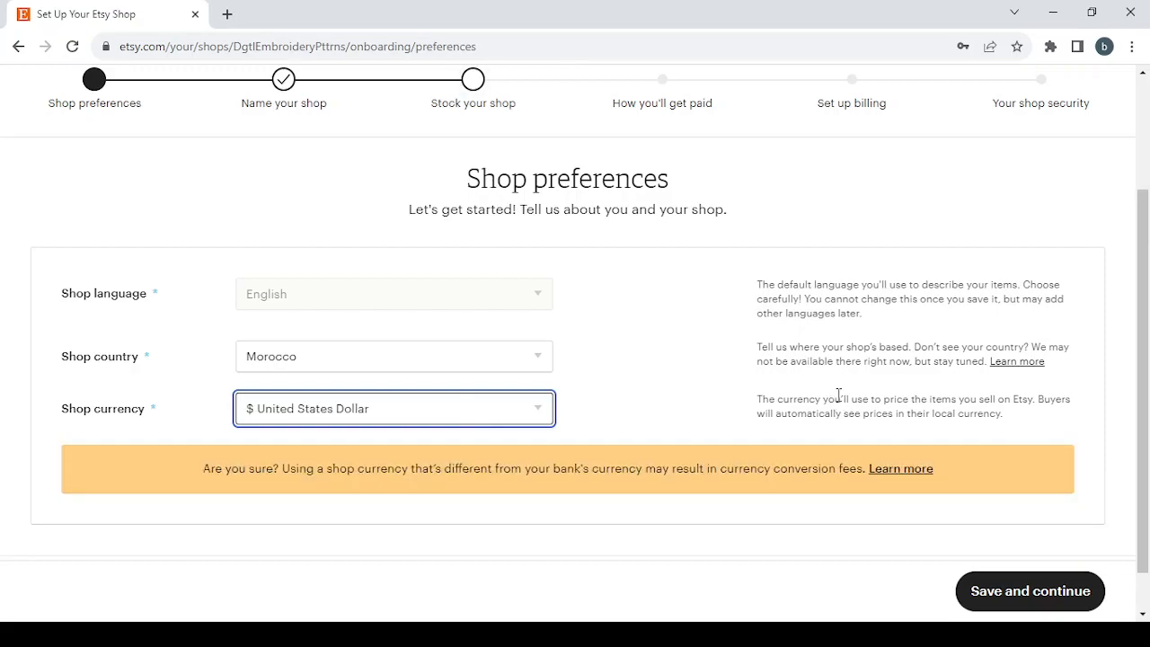
pyautogui.click(1019, 595)
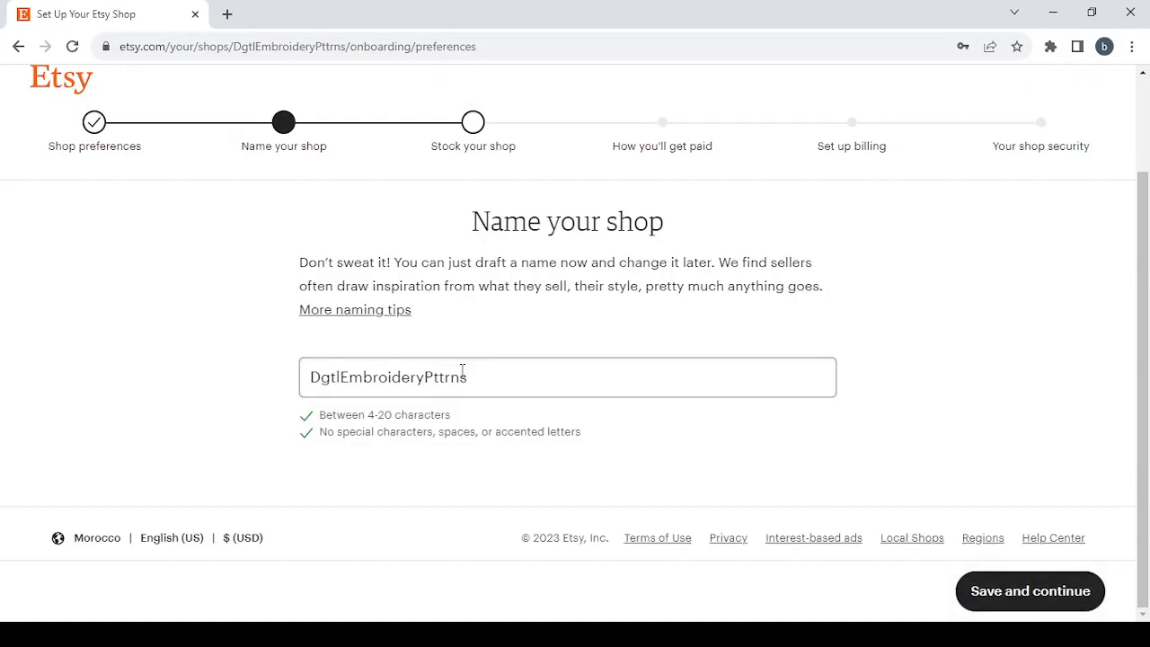
# Step: Replace the shop name with OnlineMusicLessons, removing the spaces from the pasted text
pyautogui.moveTo(476, 378); pyautogui.dragTo(296, 365)
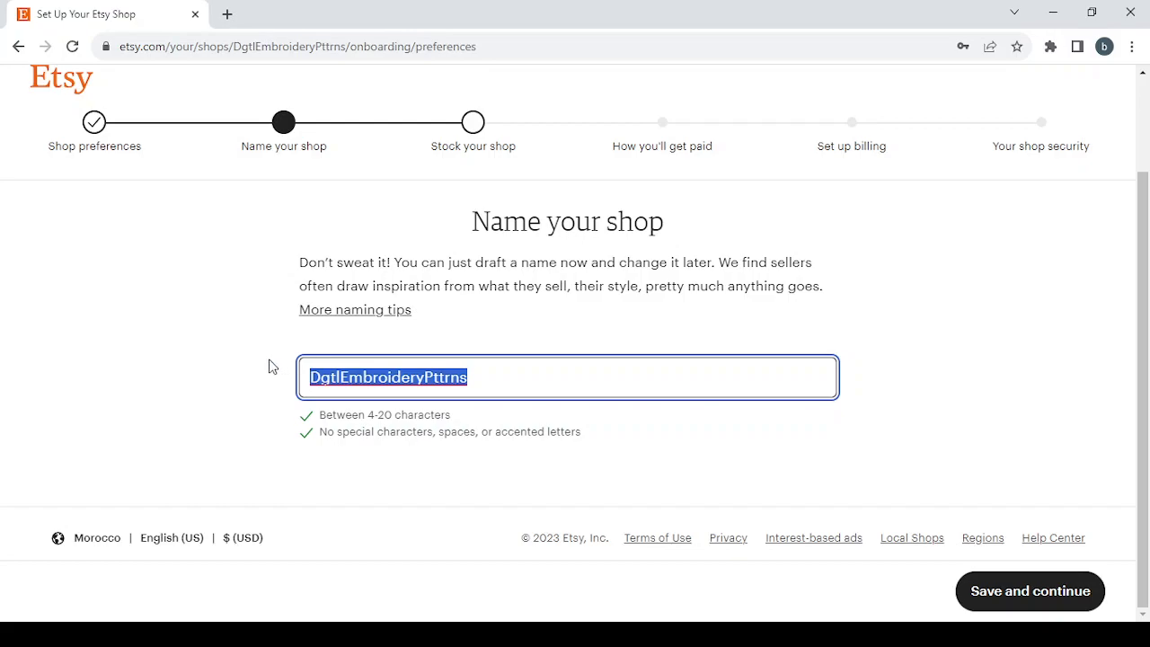
pyautogui.press('BackSpace')
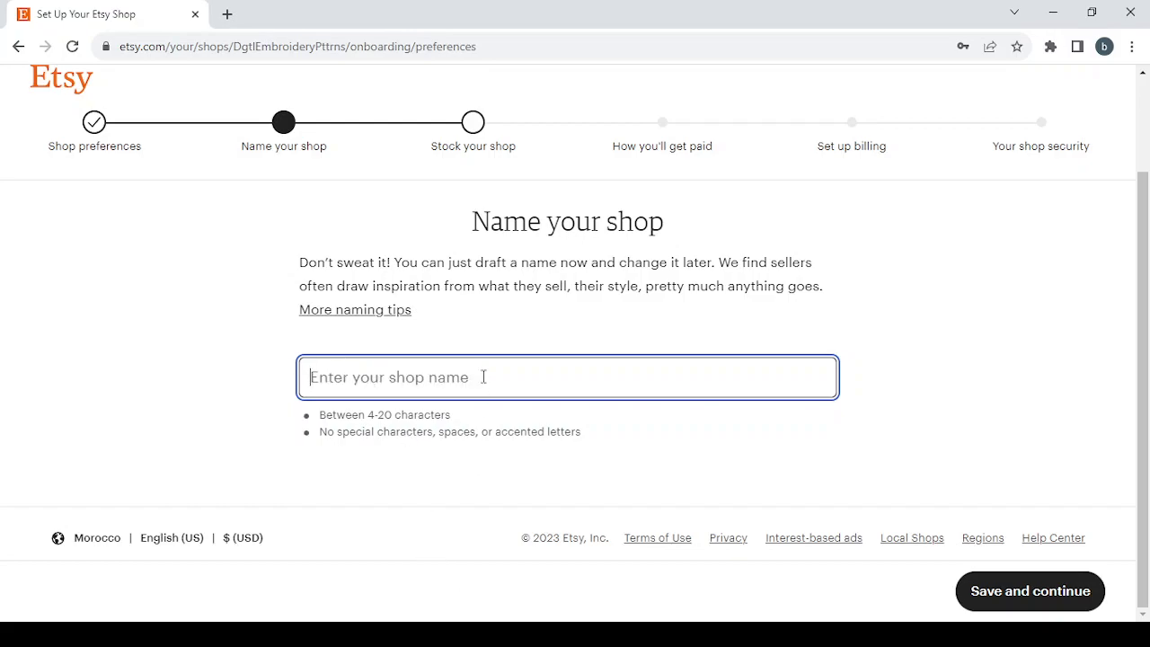
pyautogui.write('Online Music Lessons')
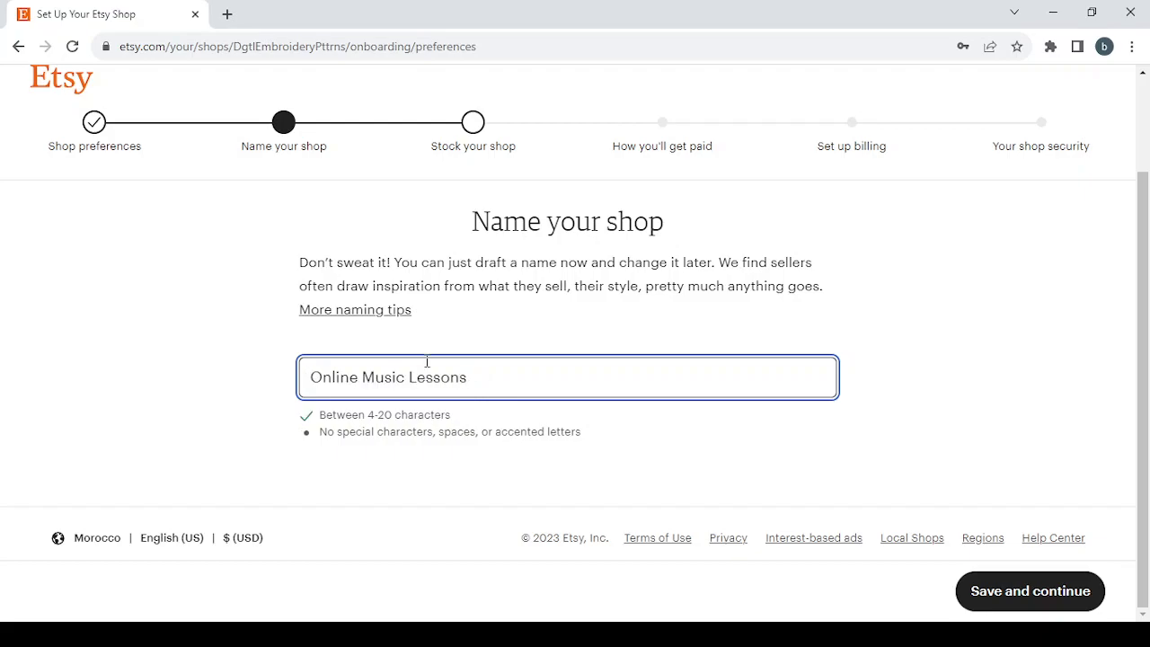
pyautogui.click(363, 378)
pyautogui.press('BackSpace')
pyautogui.click(406, 378)
pyautogui.press('BackSpace')
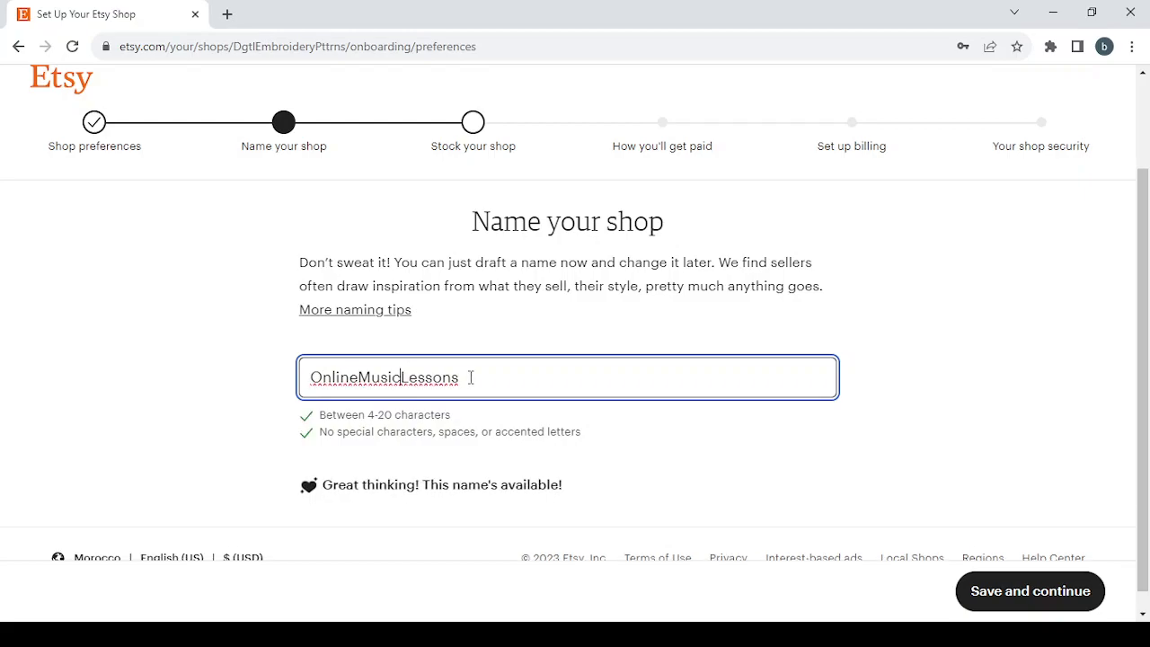
pyautogui.scroll(-1, 690, 472)
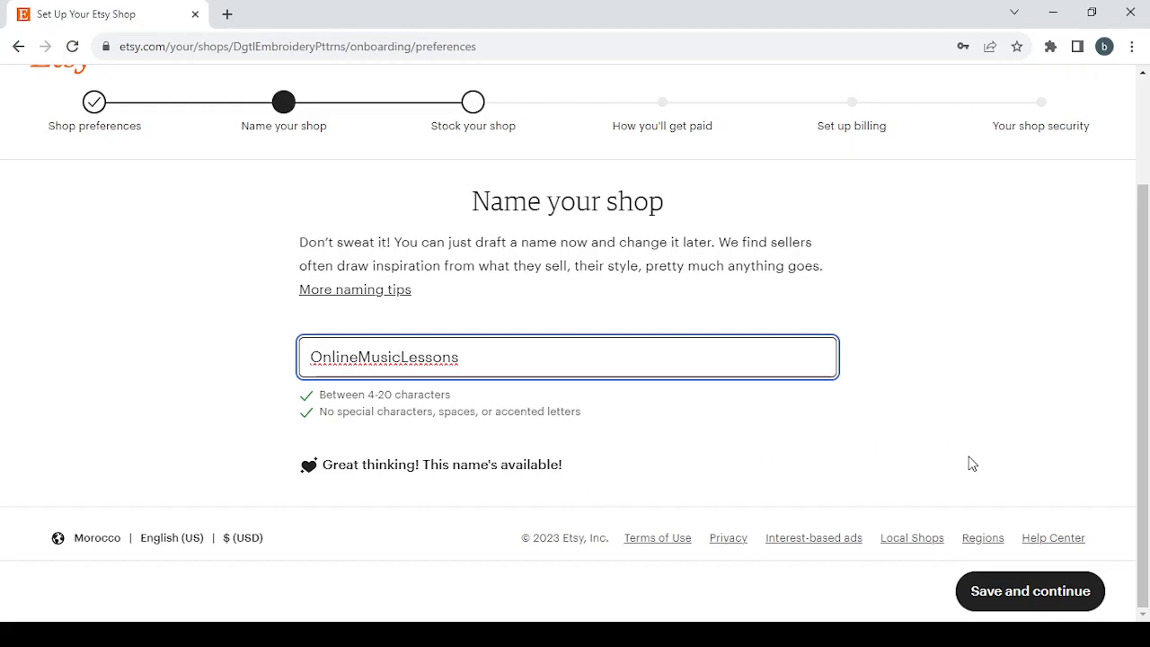
# Step: Save the shop name and continue, then paste Online Music Lessons as the new listing's title
pyautogui.click(1037, 600)
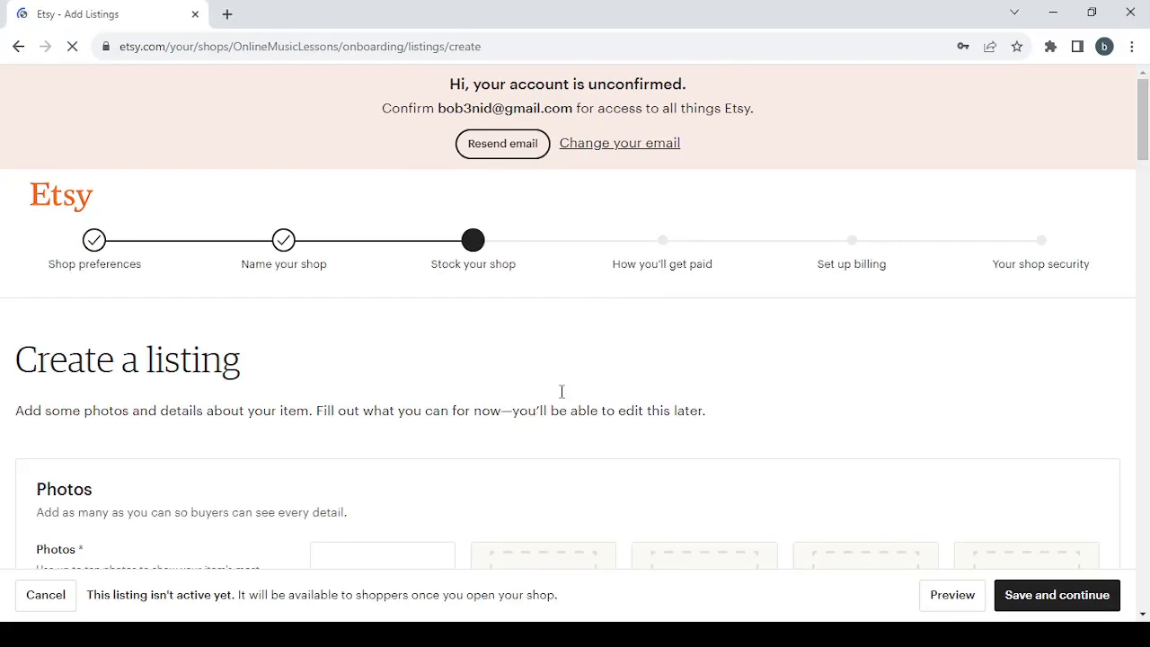
pyautogui.scroll(-1, 683, 412)
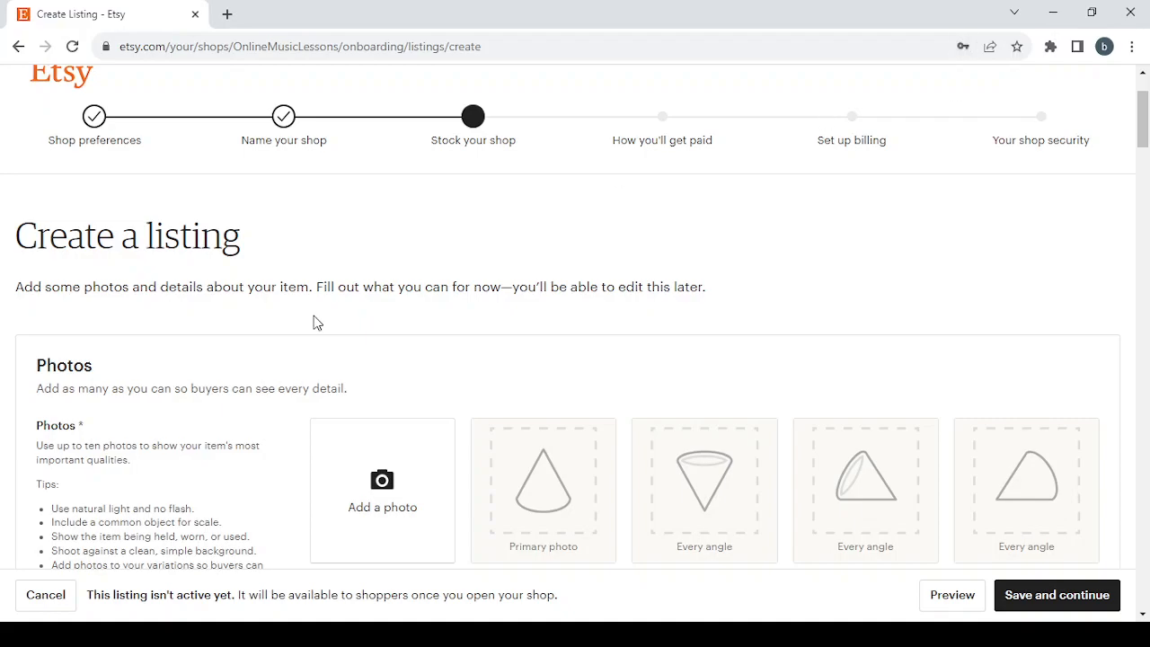
pyautogui.scroll(-2, 277, 348)
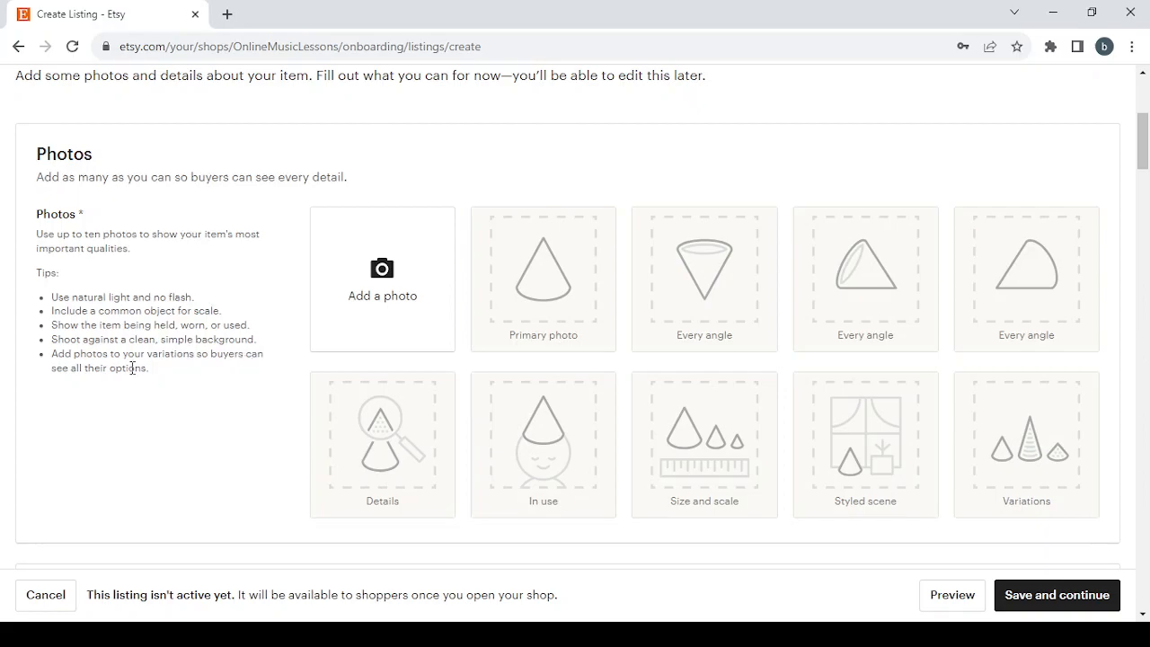
pyautogui.scroll(-4, 503, 452)
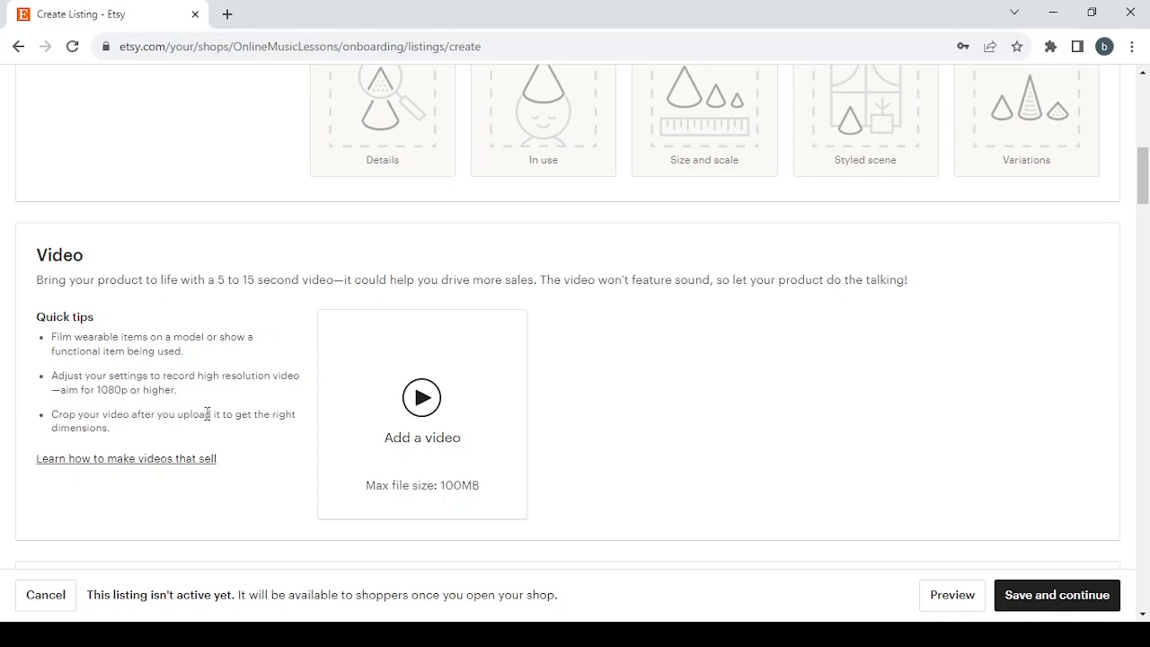
pyautogui.scroll(-3, 659, 391)
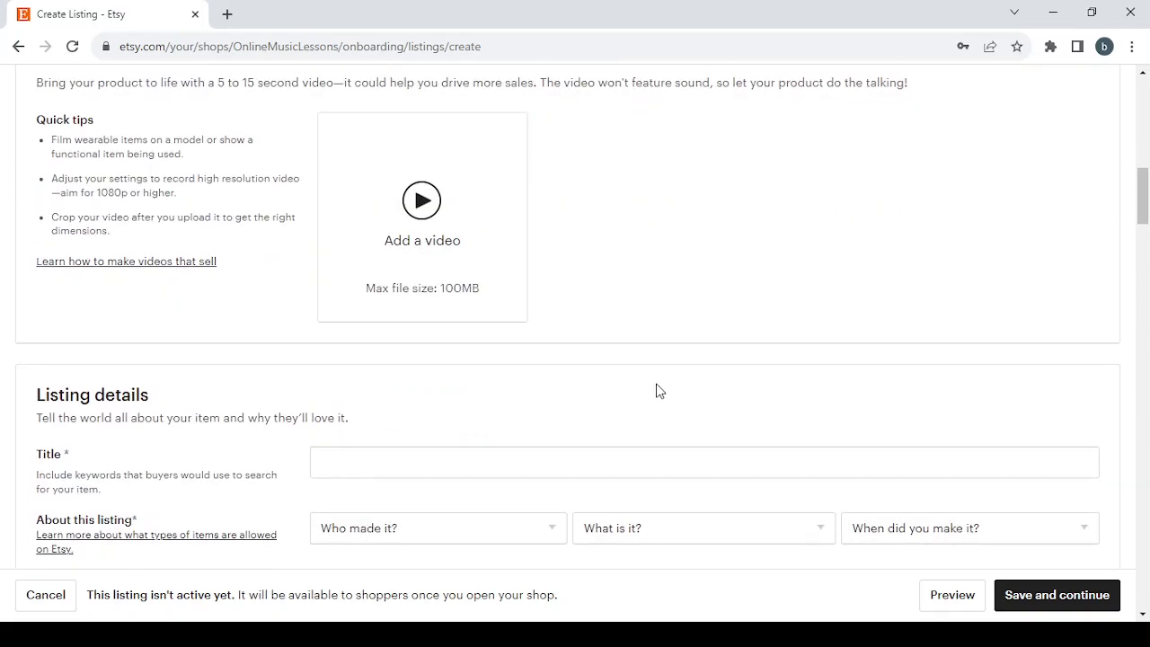
pyautogui.scroll(-2, 657, 390)
pyautogui.click(329, 186)
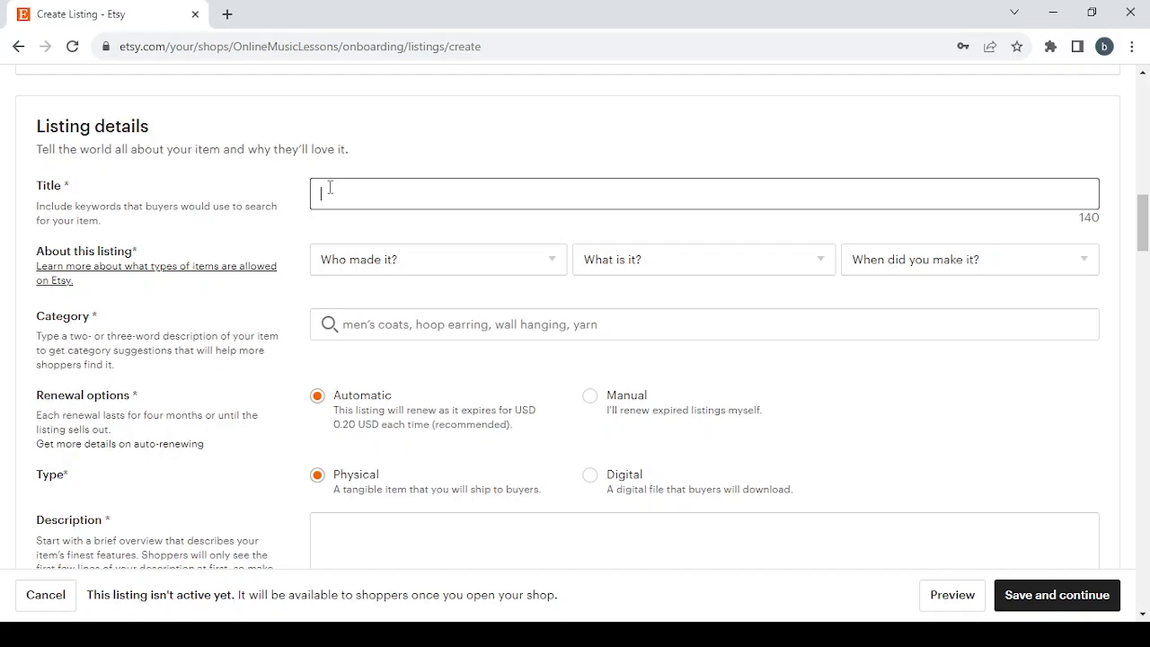
pyautogui.write('Online Music Lessons')
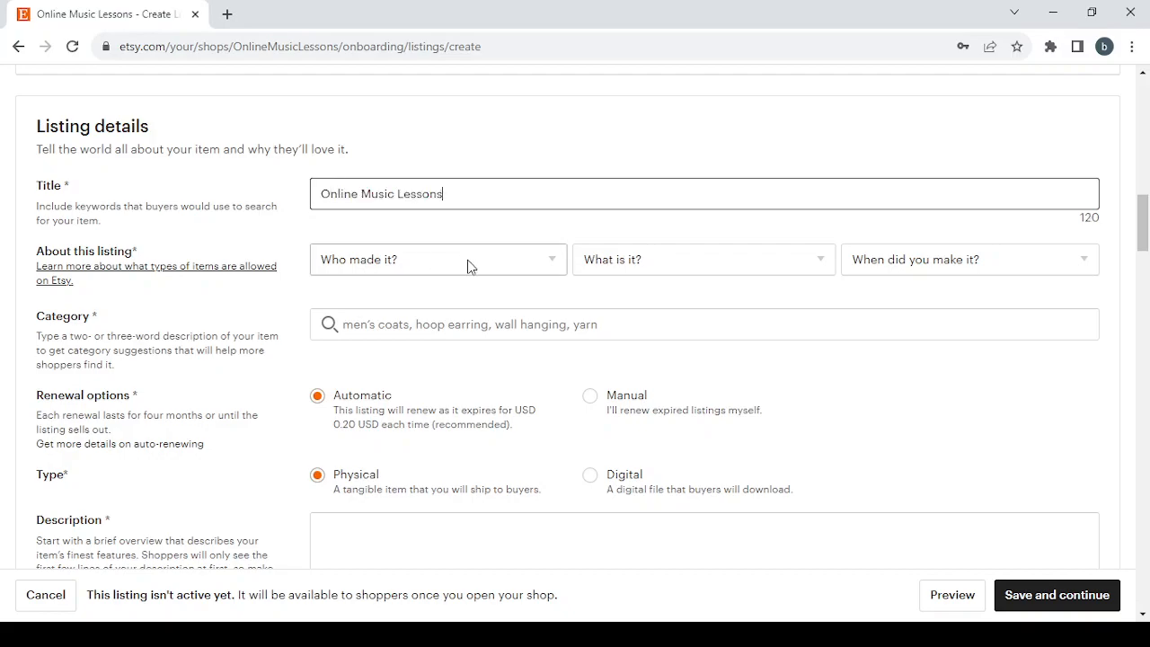
# Step: Set the listing's about details to I did, A finished product, and 2020 - 2023
pyautogui.click(467, 266)
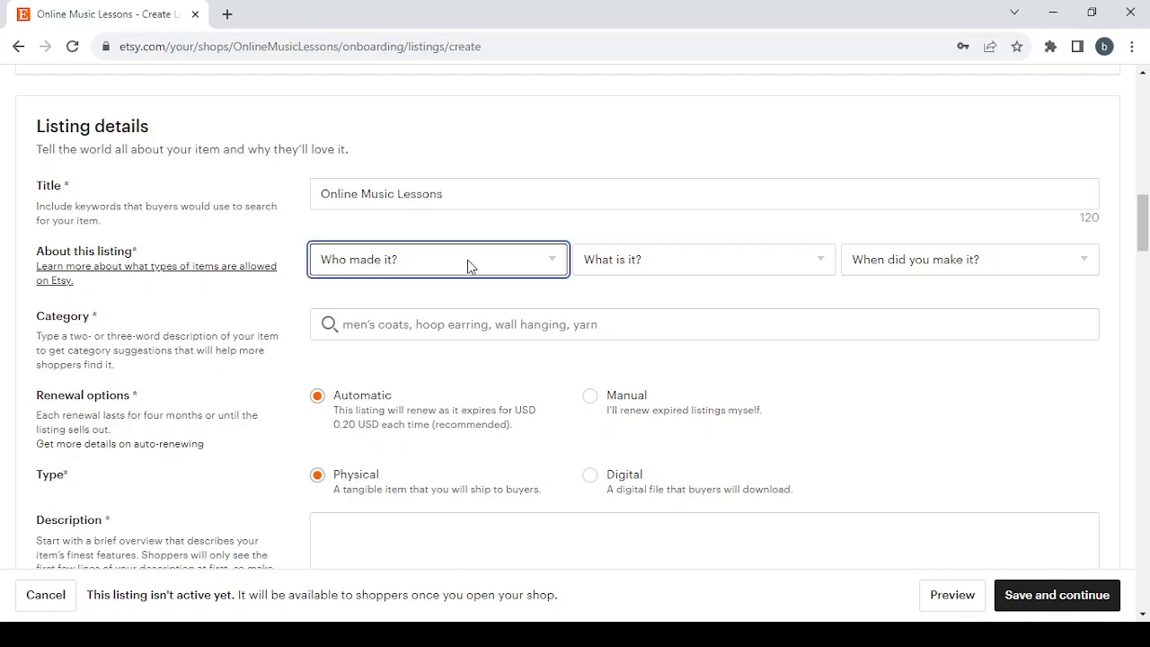
pyautogui.click(477, 323)
pyautogui.click(727, 258)
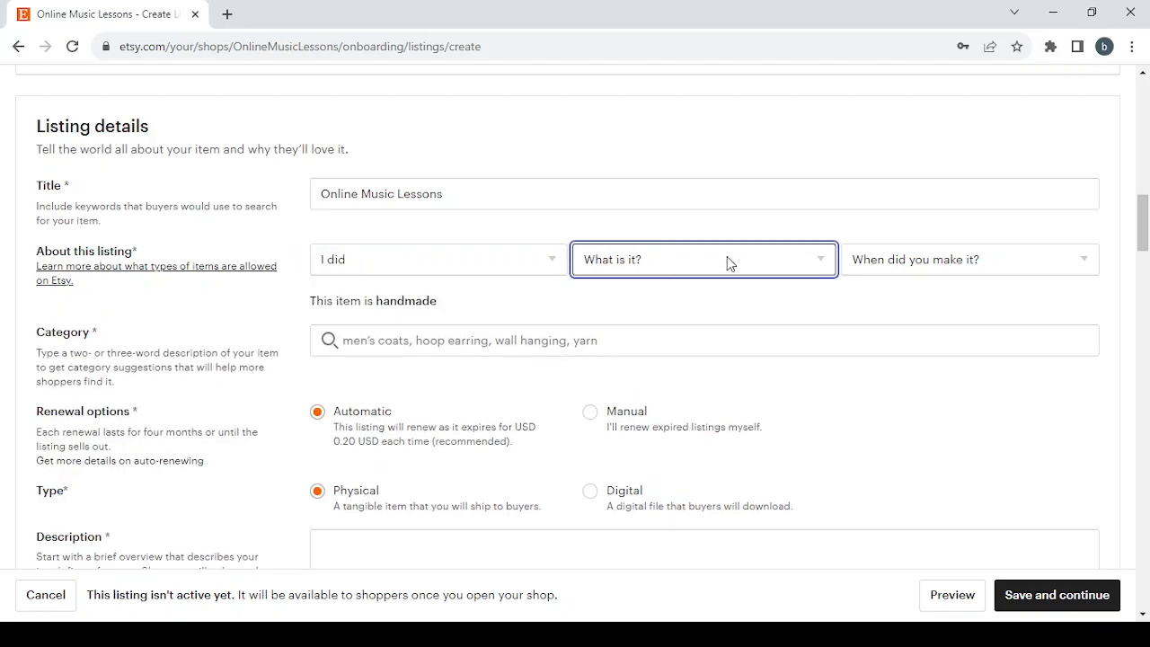
pyautogui.click(731, 323)
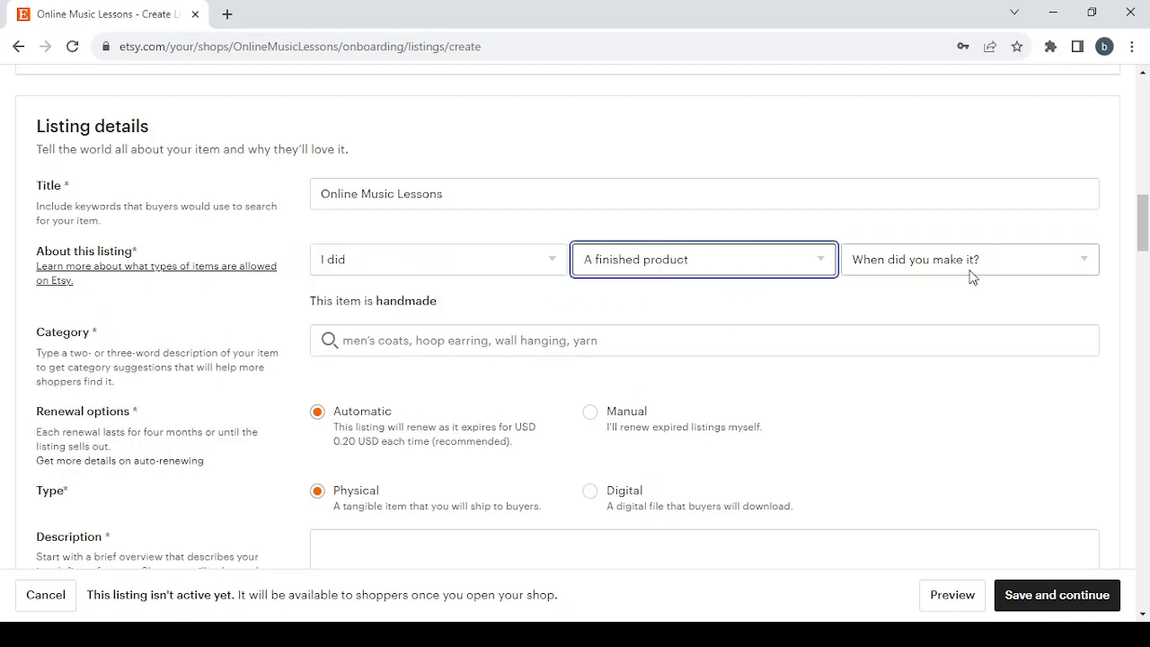
pyautogui.click(1005, 269)
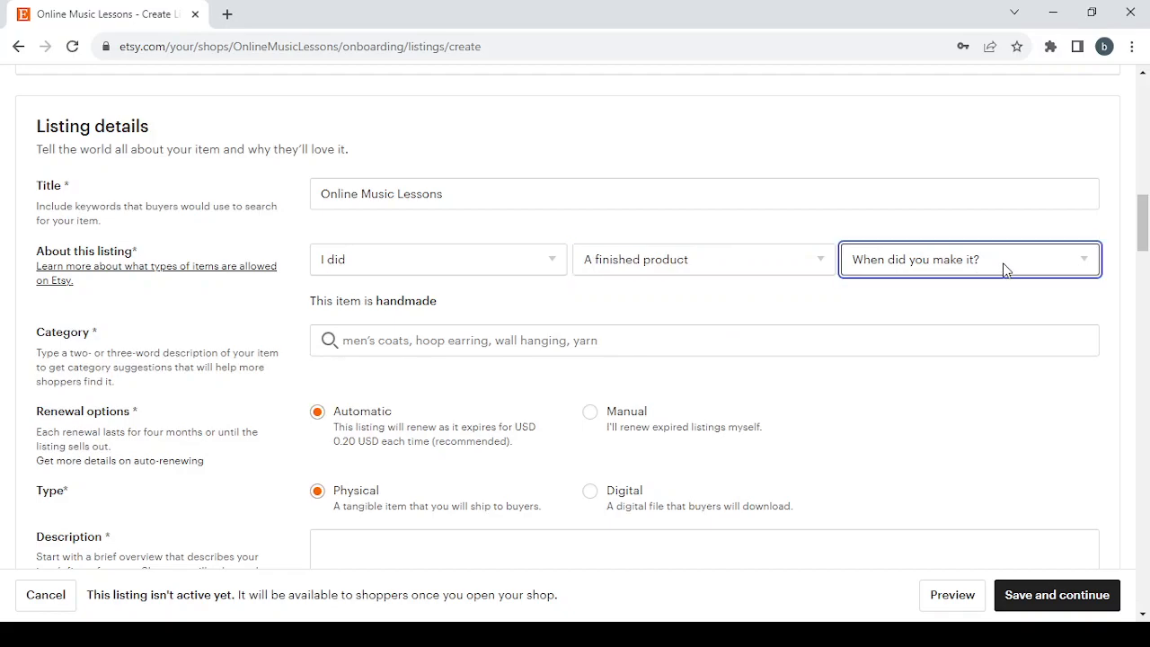
pyautogui.click(954, 341)
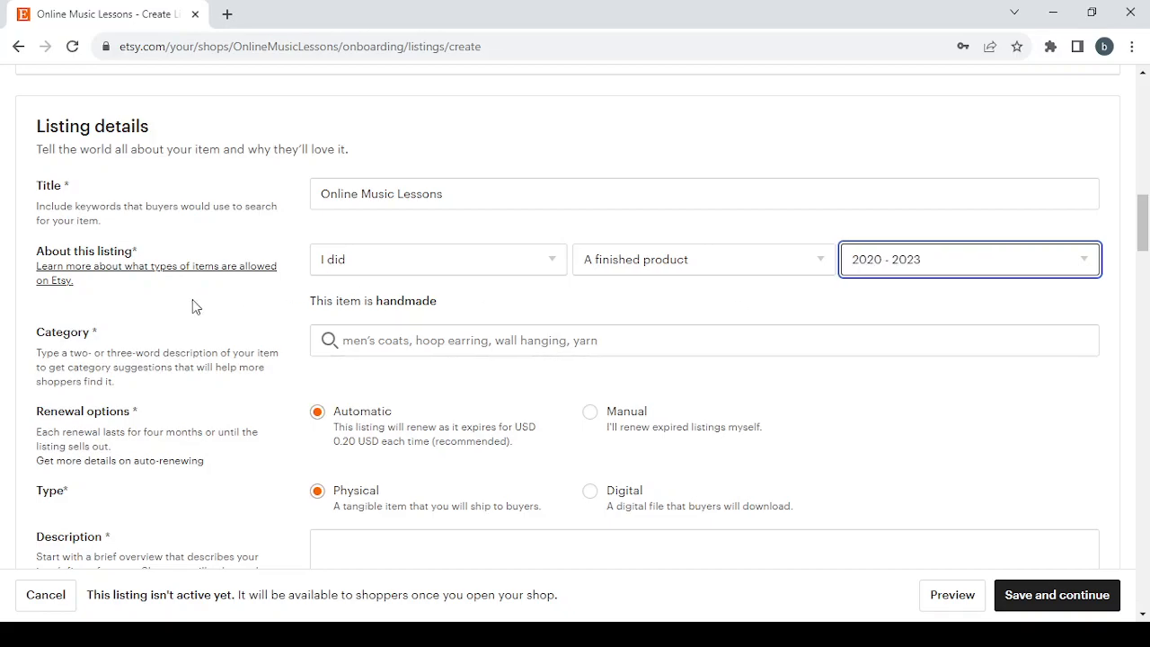
# Step: Search categories for Online Music Lessons and pick the Online Music Lessons in Digital category
pyautogui.click(401, 343)
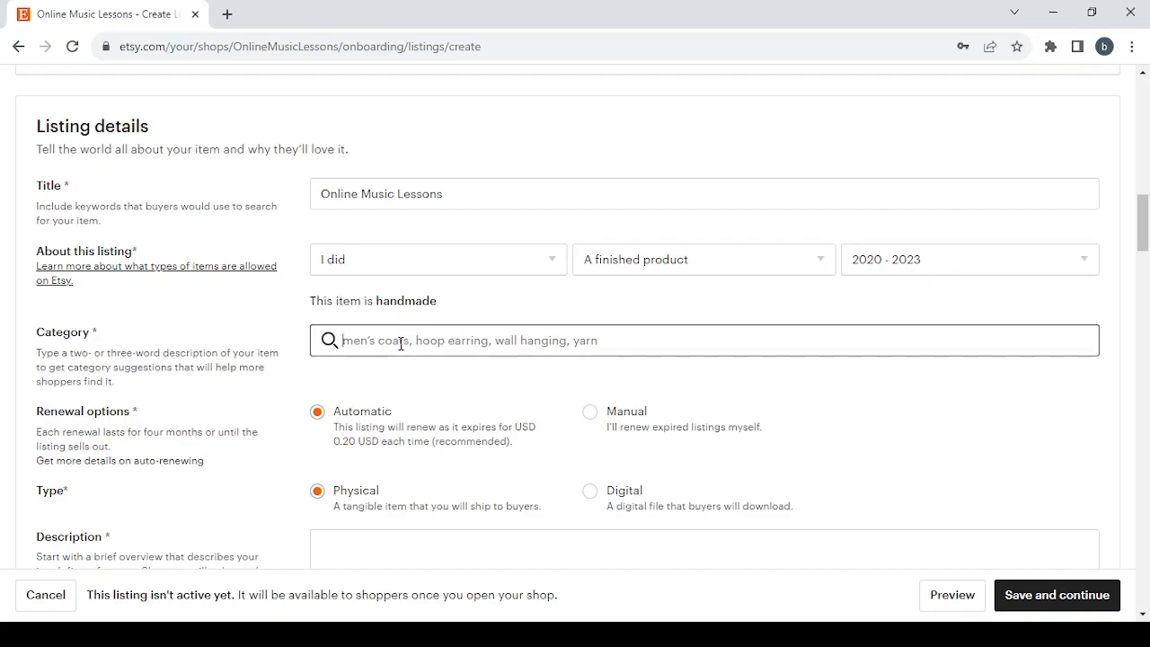
pyautogui.write('Online Music Lessons')
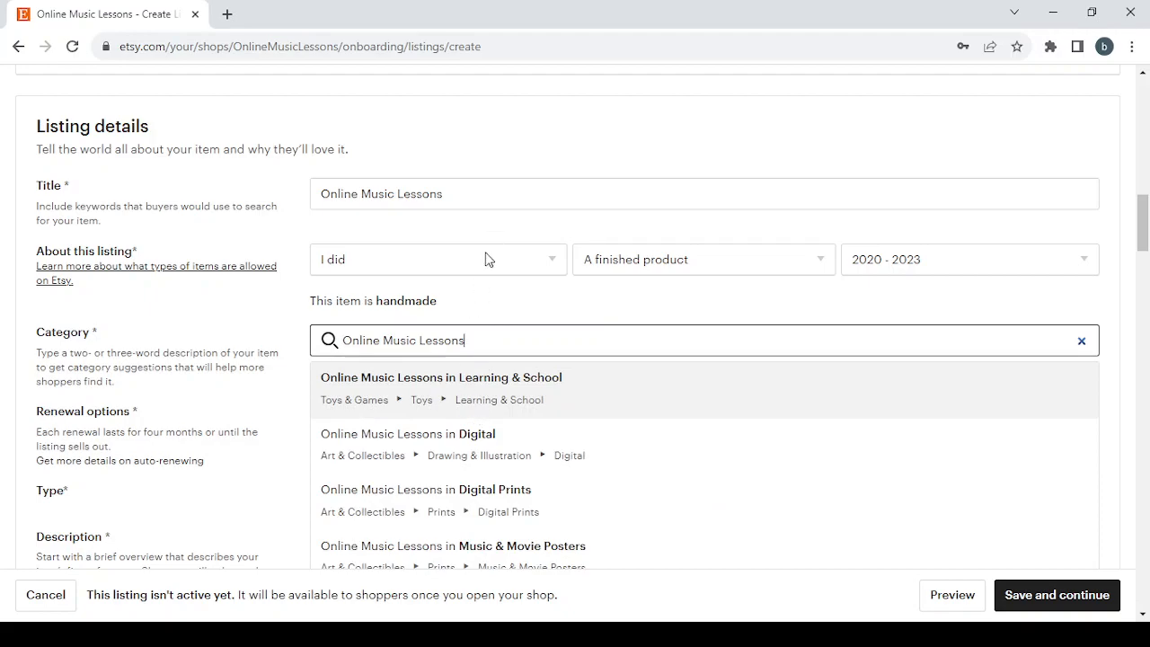
pyautogui.scroll(-1, 563, 382)
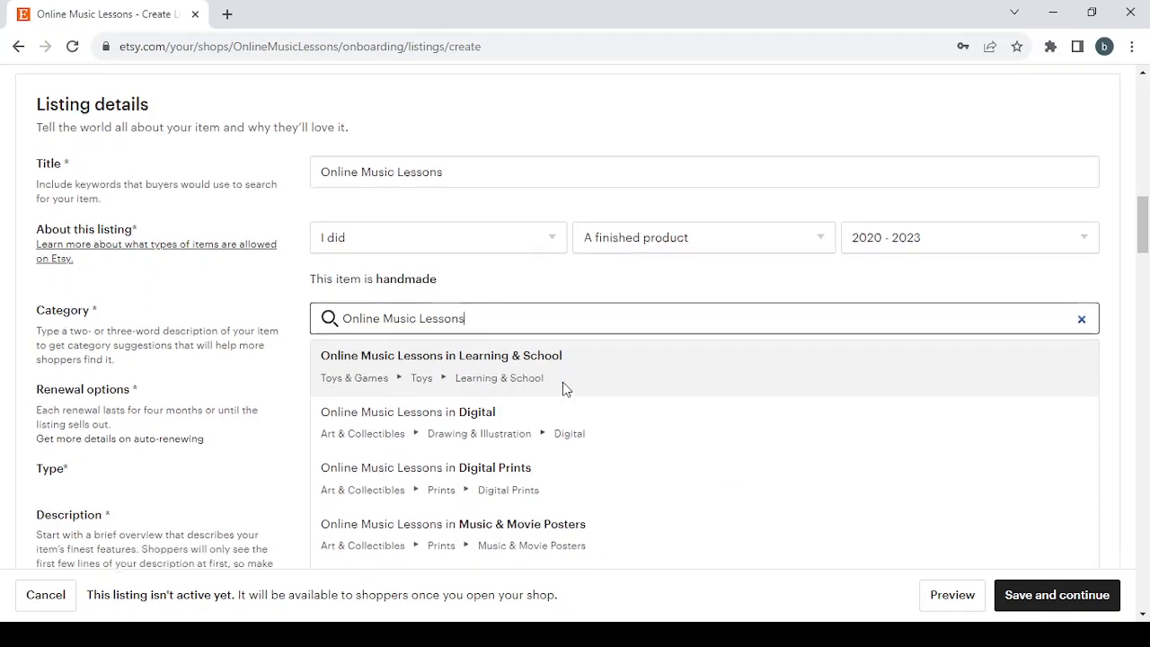
pyautogui.scroll(-2, 565, 482)
pyautogui.scroll(1, 565, 482)
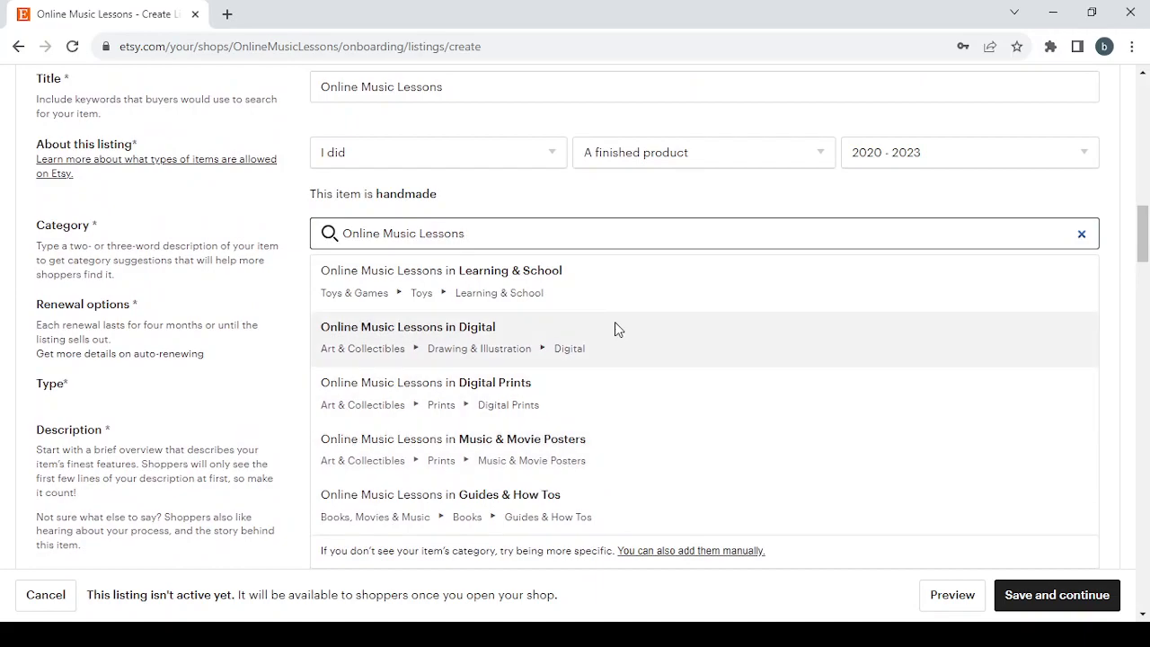
pyautogui.click(616, 325)
# Step: Review the optional attribute fields such as colours, dimensions, orientation, occasion, room and subject
pyautogui.scroll(-3, 616, 329)
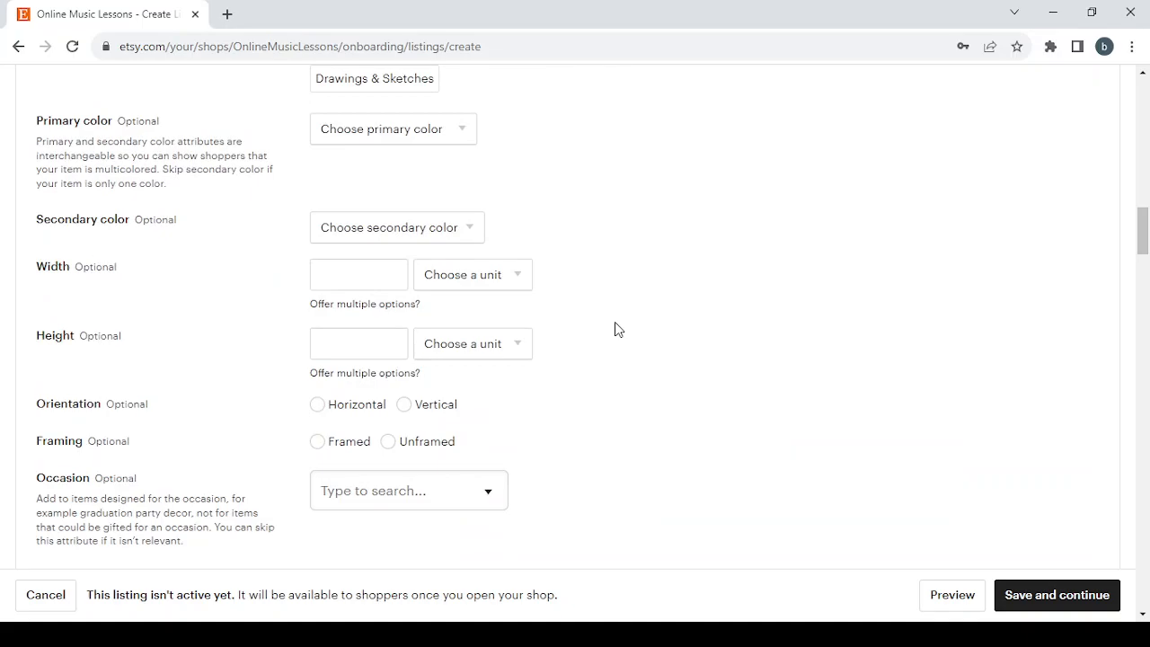
pyautogui.scroll(-2, 615, 329)
pyautogui.scroll(3, 616, 329)
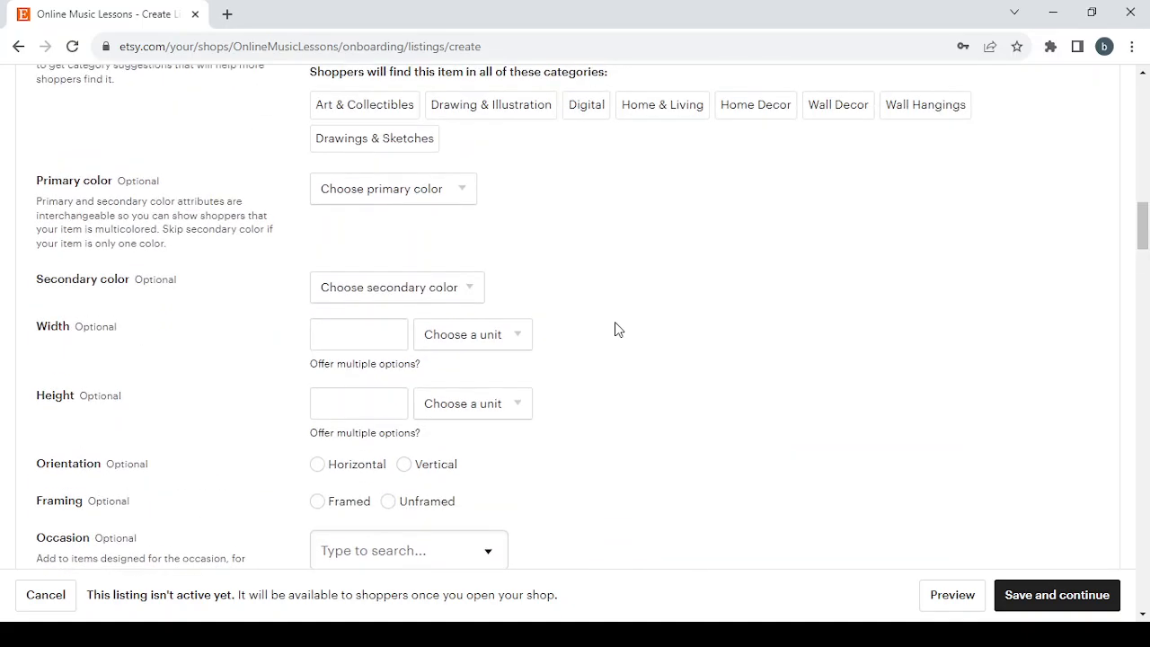
pyautogui.scroll(-2, 616, 329)
pyautogui.scroll(1, 615, 328)
pyautogui.scroll(-3, 616, 329)
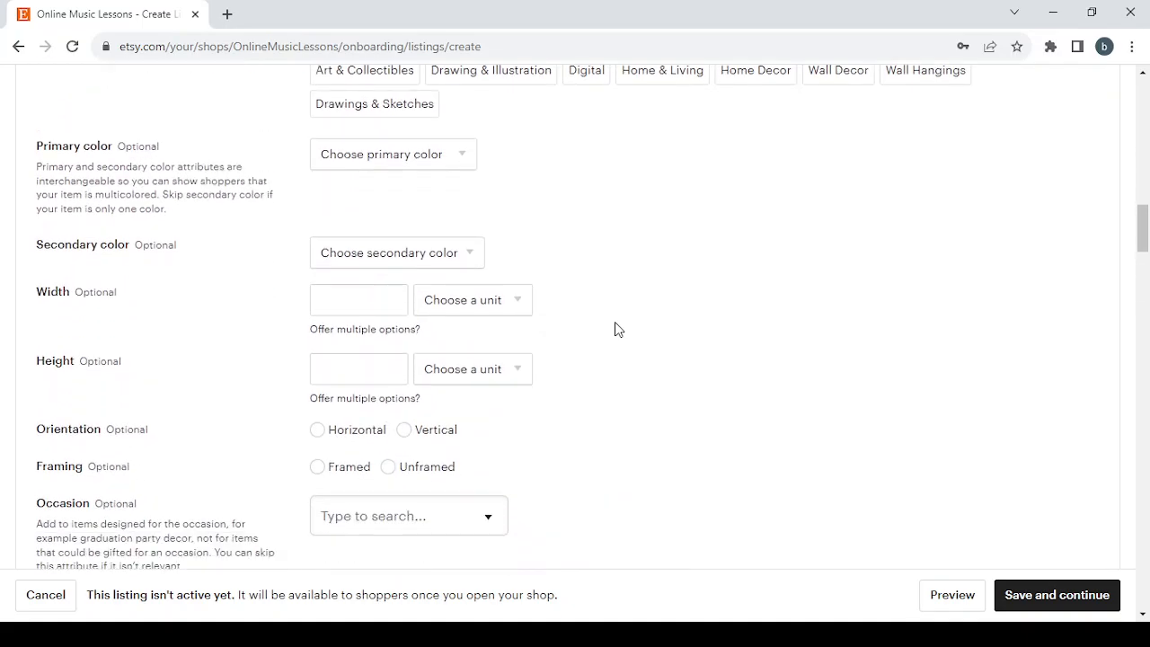
pyautogui.scroll(-4, 615, 329)
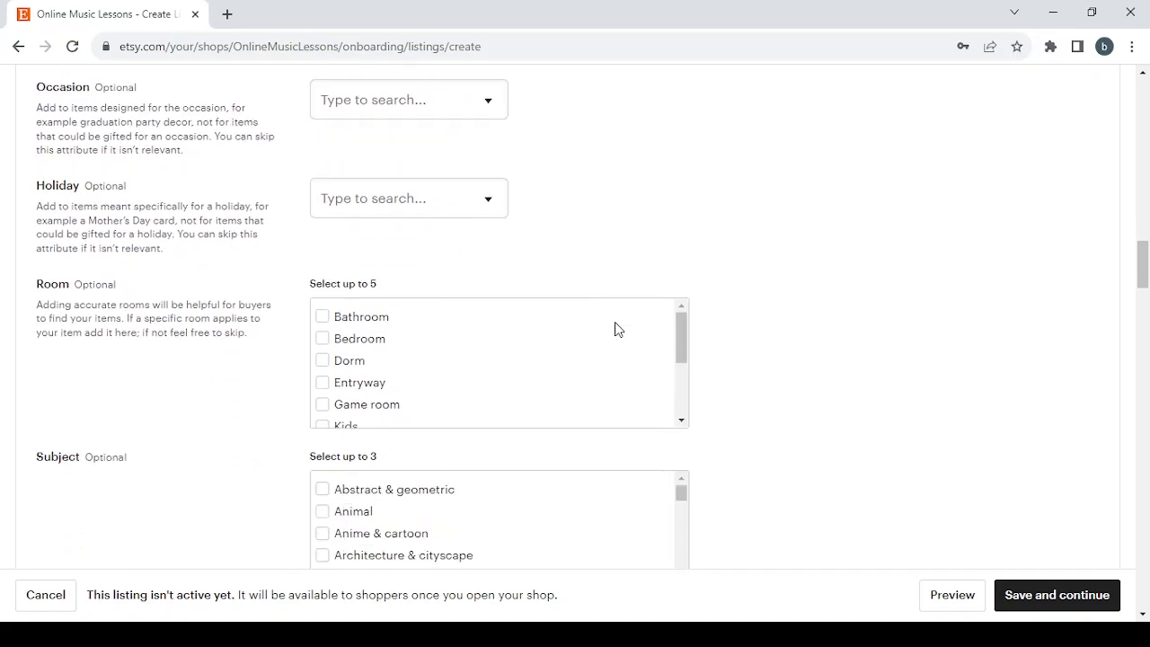
pyautogui.scroll(-2, 181, 360)
pyautogui.scroll(-3, 182, 360)
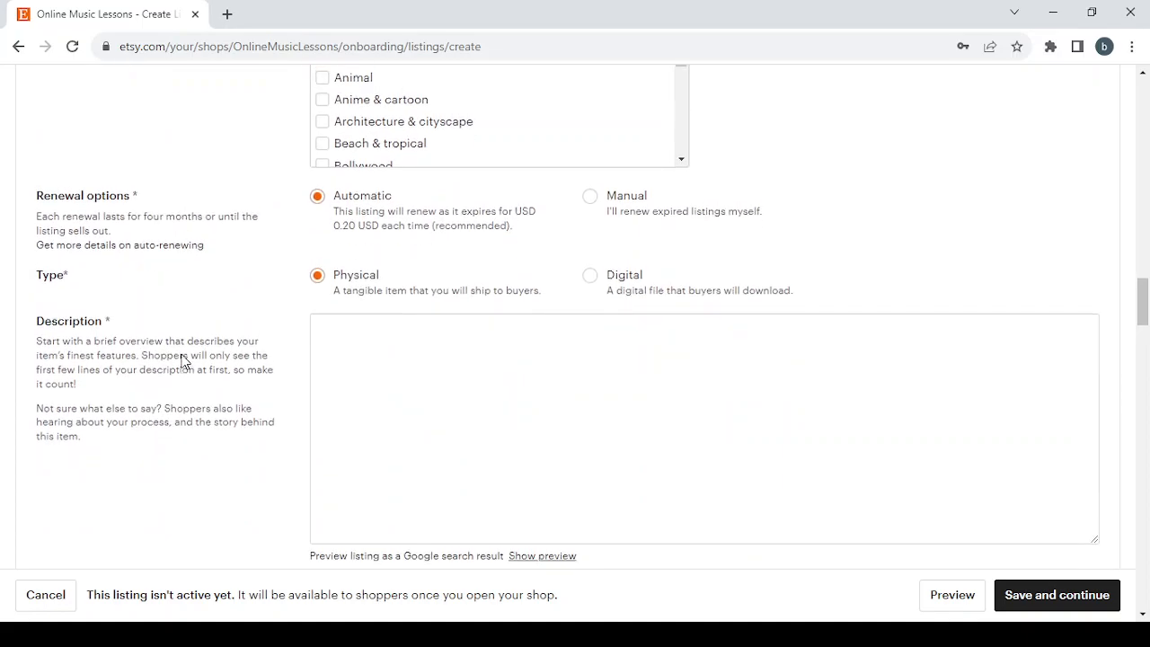
pyautogui.scroll(1, 182, 360)
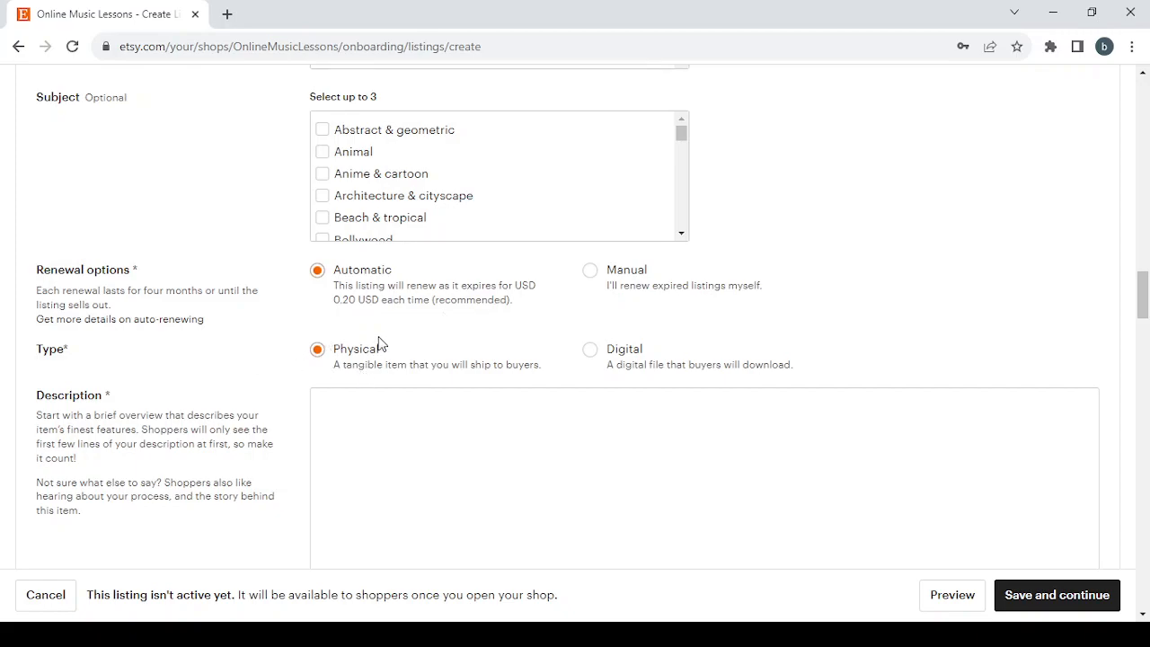
# Step: Set the listing type to Digital
pyautogui.click(589, 355)
pyautogui.hotkey('alt', 'Tab')
pyautogui.hotkey('alt', 'Tab')
# Step: Open the Add a new production partner dialog, review its required fields, and close it without saving
pyautogui.scroll(-1, 455, 431)
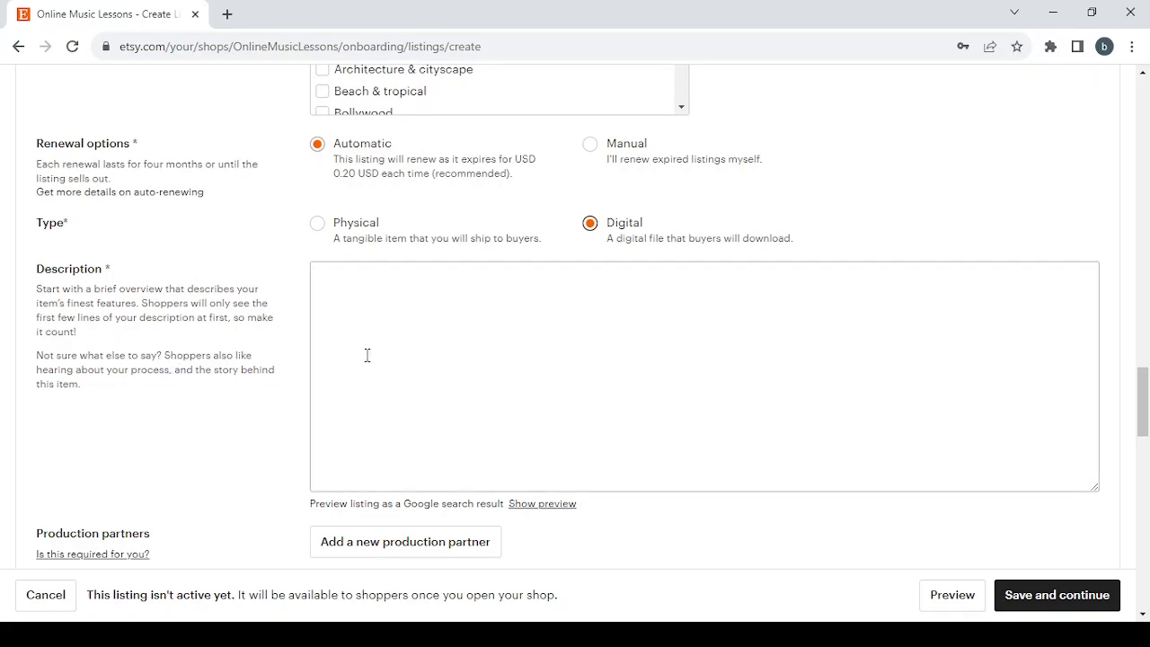
pyautogui.scroll(-3, 367, 355)
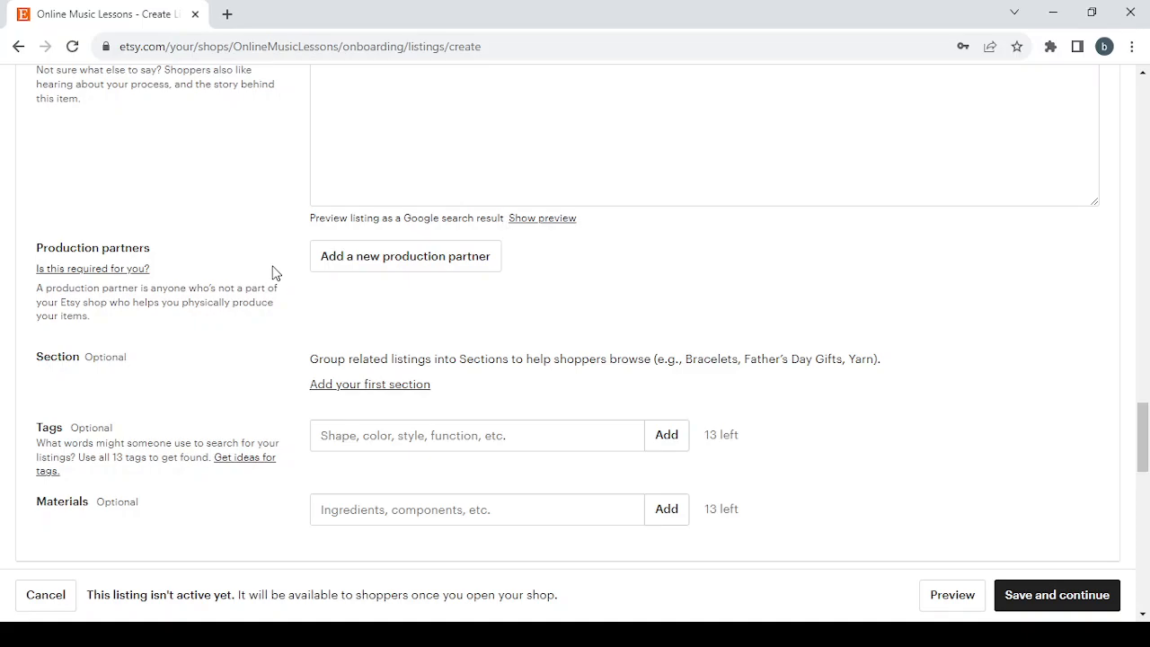
pyautogui.scroll(-1, 273, 270)
pyautogui.click(442, 231)
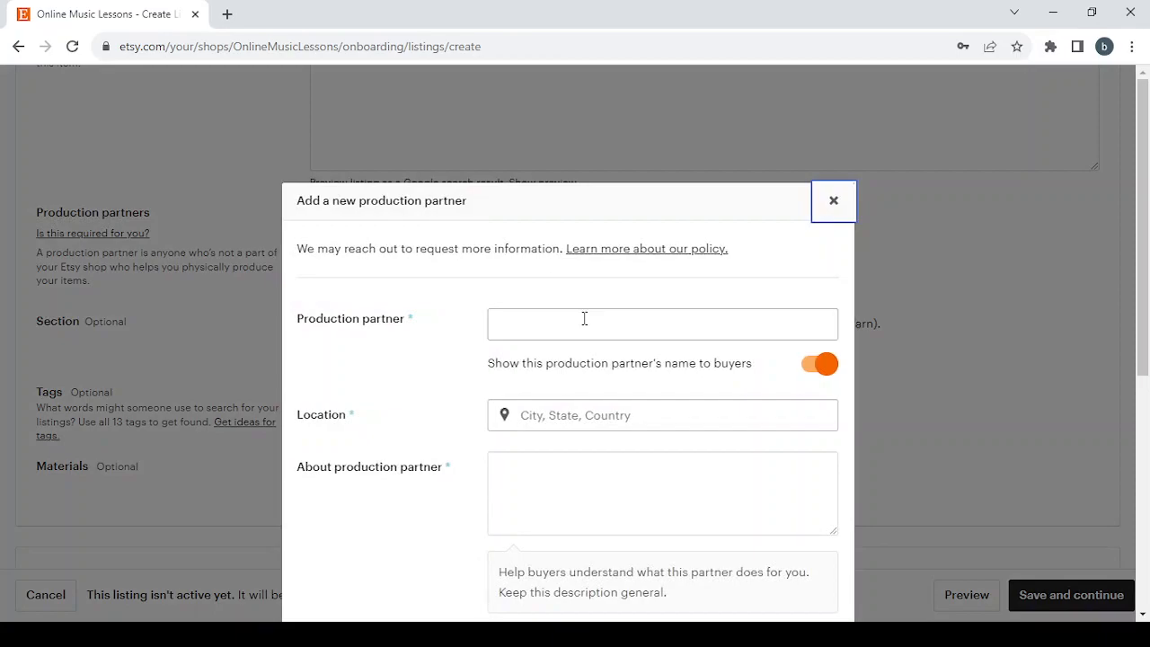
pyautogui.scroll(-2, 584, 318)
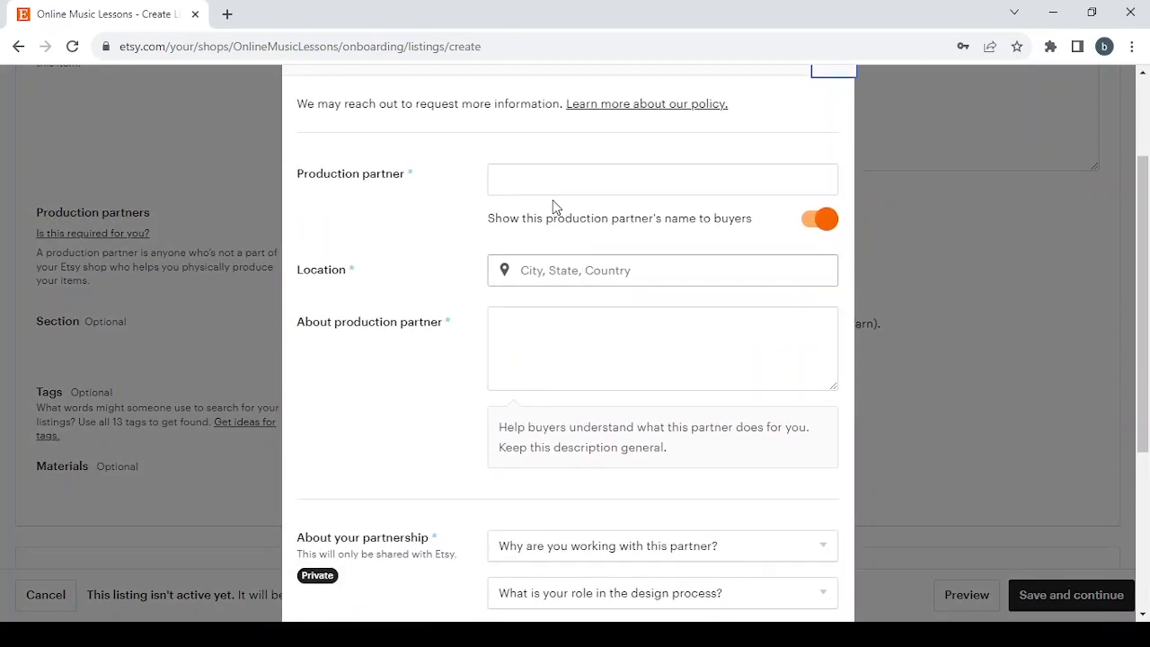
pyautogui.click(584, 365)
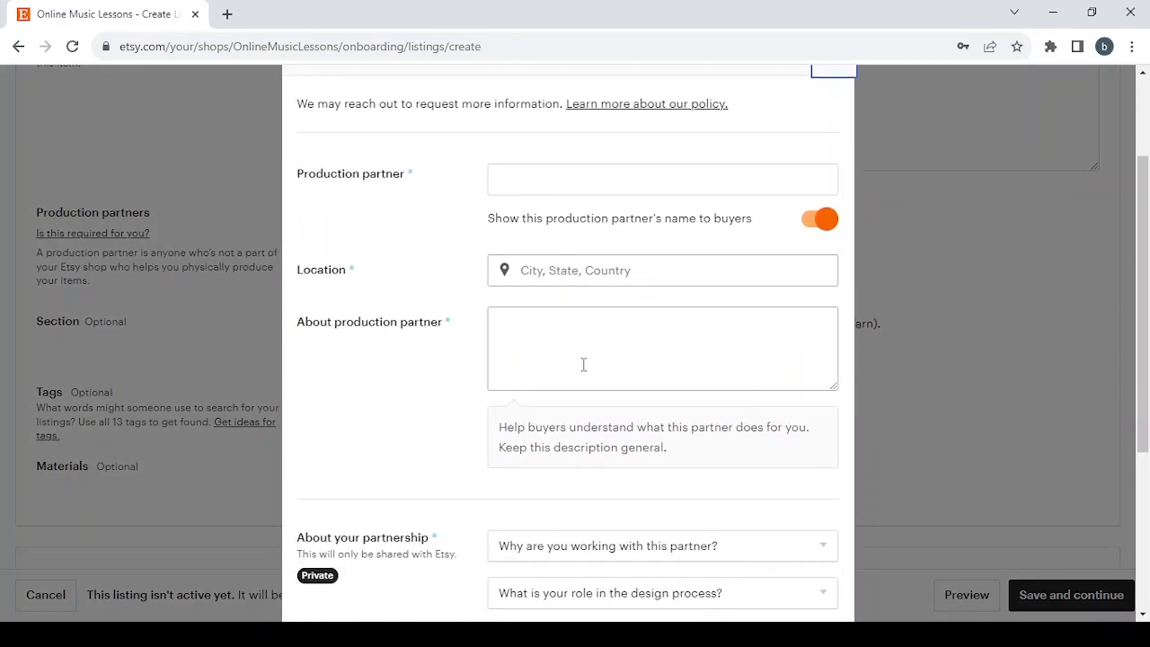
pyautogui.scroll(-2, 583, 365)
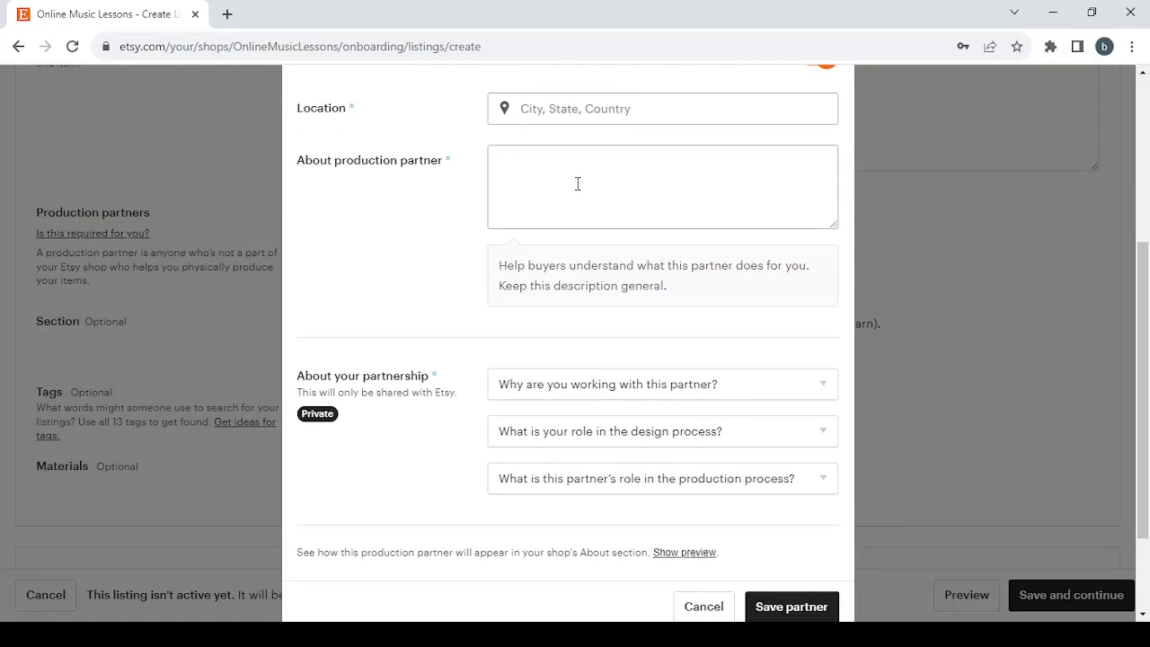
pyautogui.scroll(-2, 578, 184)
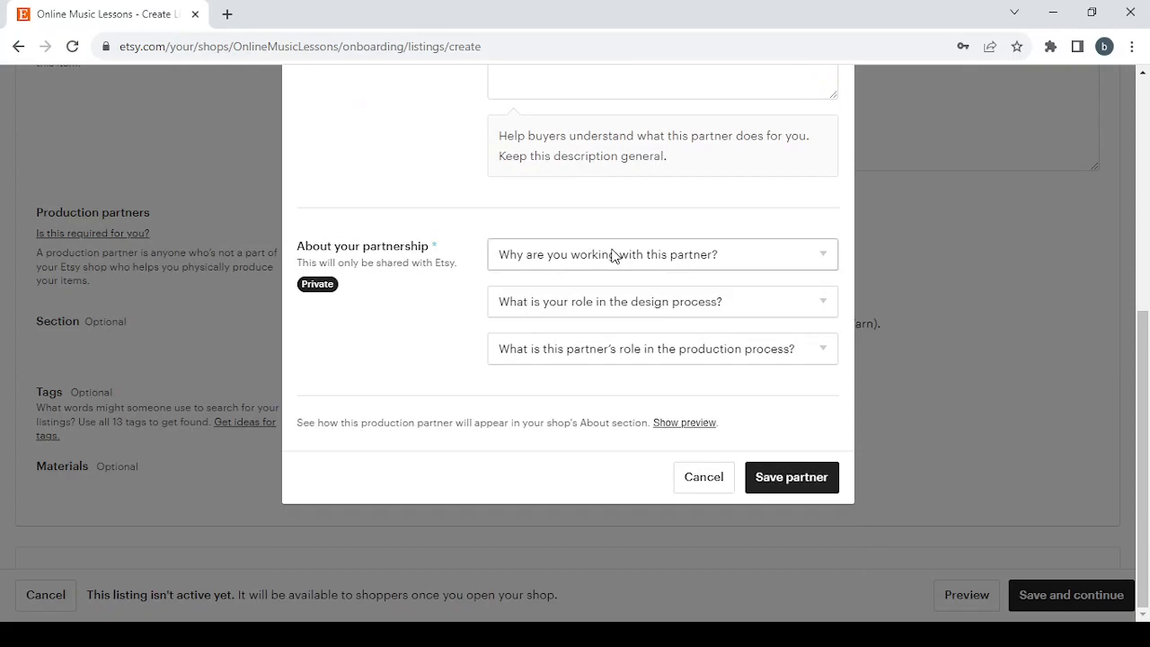
pyautogui.scroll(1, 615, 256)
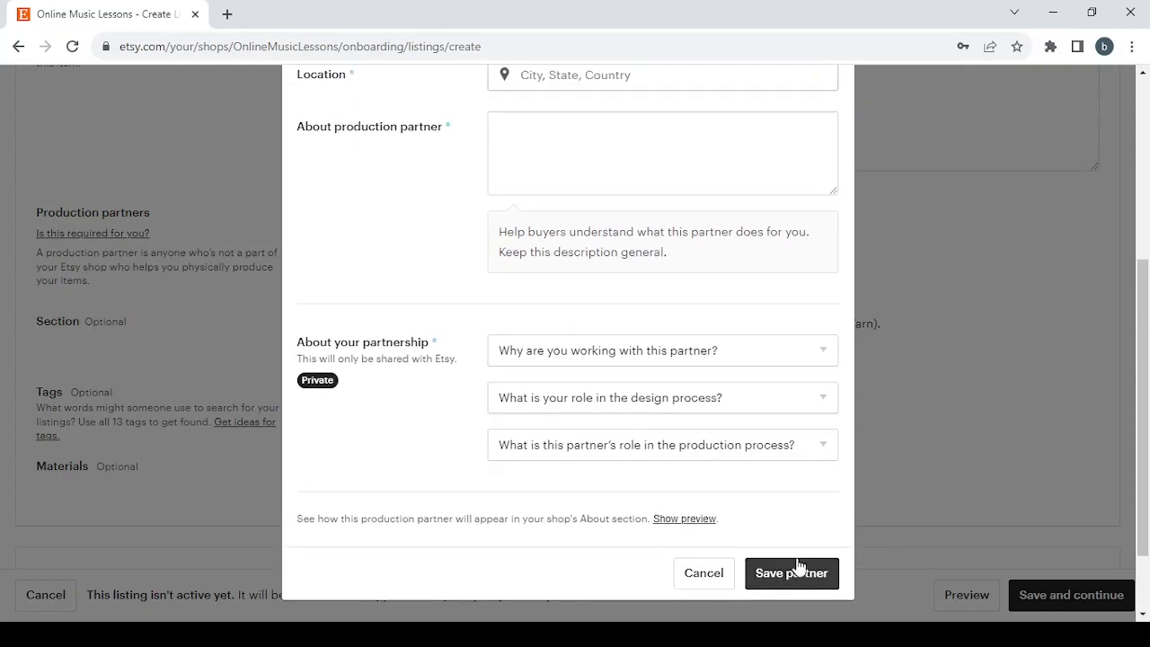
pyautogui.scroll(1, 709, 388)
pyautogui.scroll(3, 709, 388)
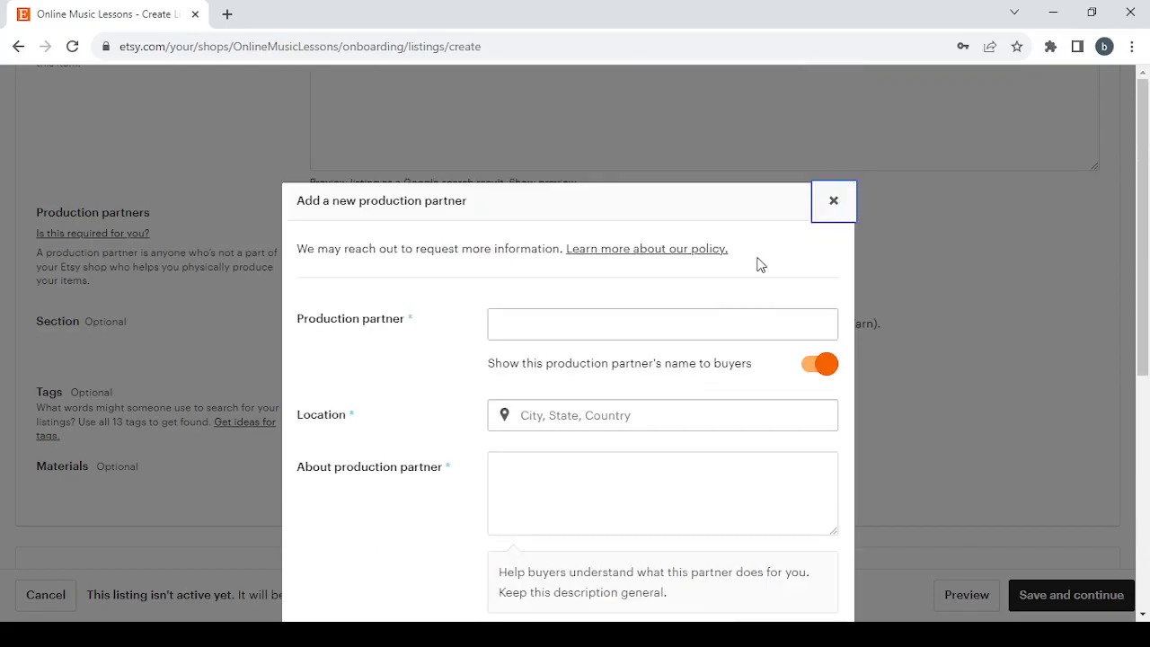
pyautogui.click(834, 200)
# Step: Scroll through and review the Tags, Materials, Price, Quantity and SKU fields of the listing
pyautogui.scroll(-2, 610, 272)
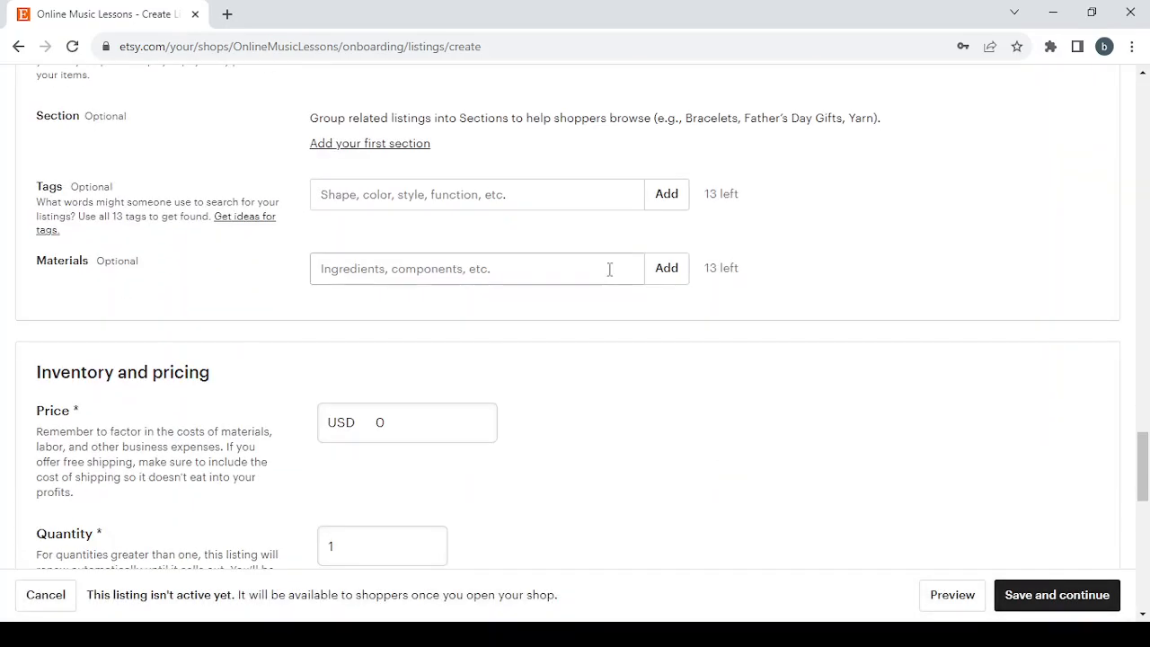
pyautogui.scroll(-1, 609, 273)
pyautogui.scroll(-1, 610, 272)
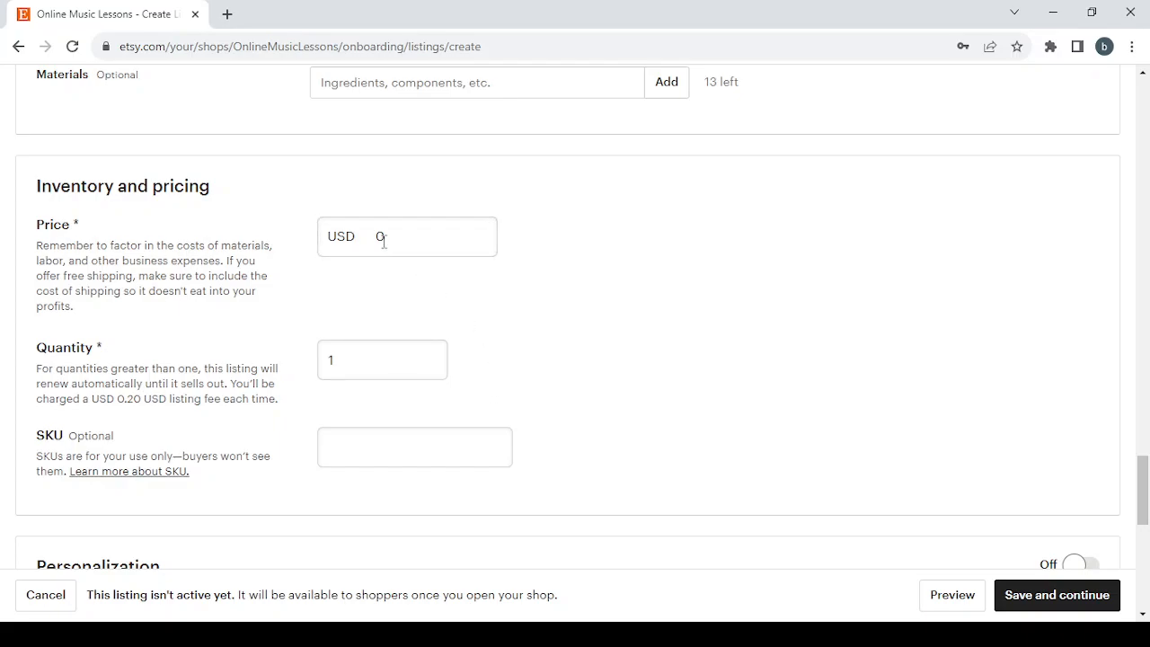
pyautogui.scroll(-2, 491, 323)
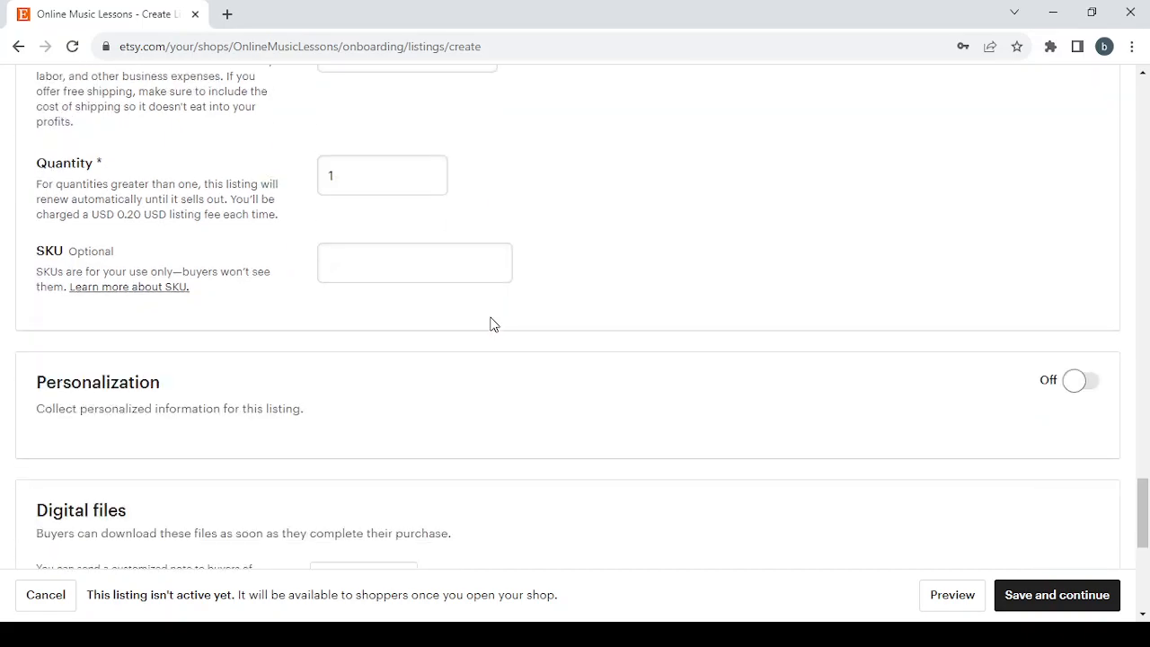
pyautogui.click(344, 182)
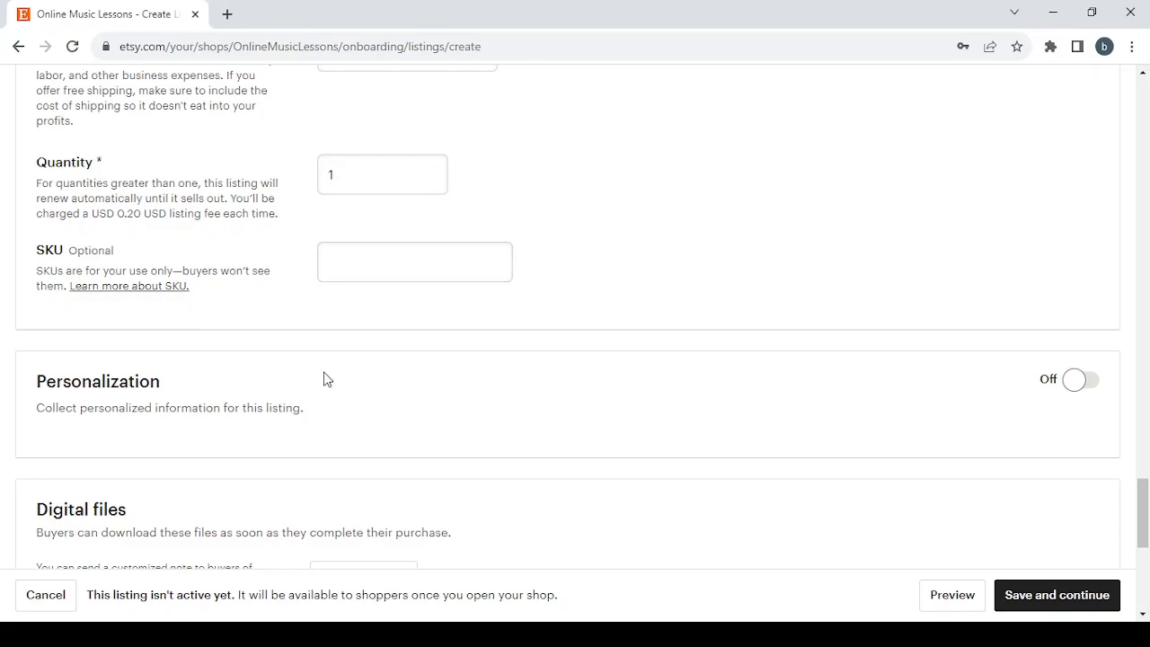
# Step: Switch Personalization on to view its options, then switch it back off
pyautogui.scroll(-2, 326, 378)
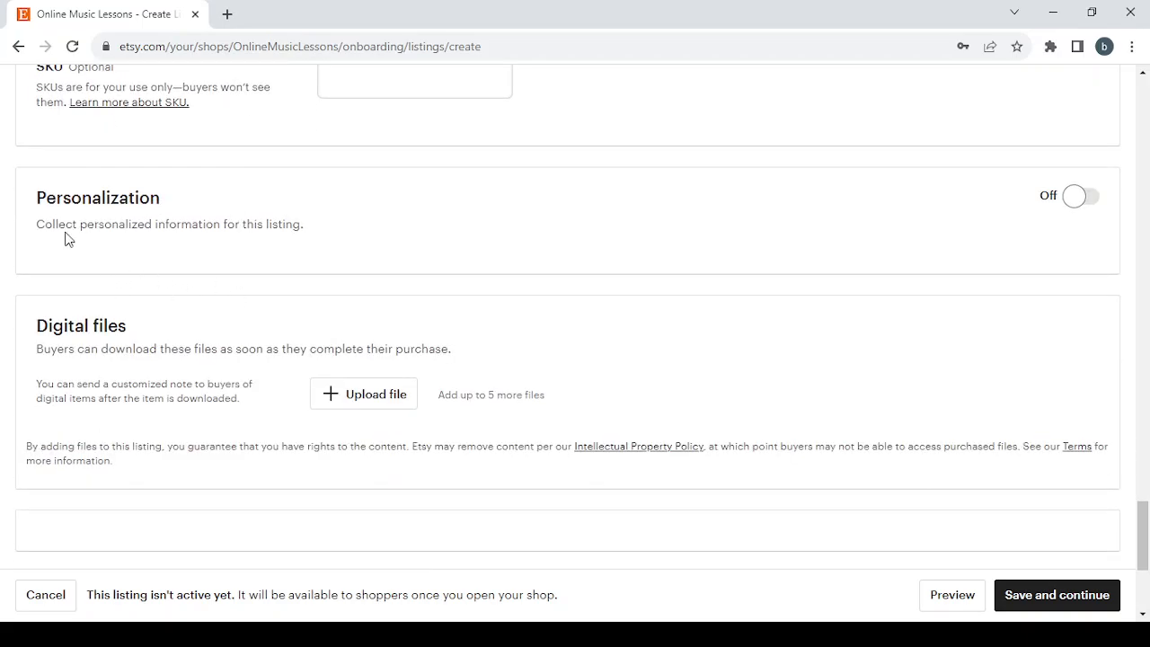
pyautogui.click(1088, 197)
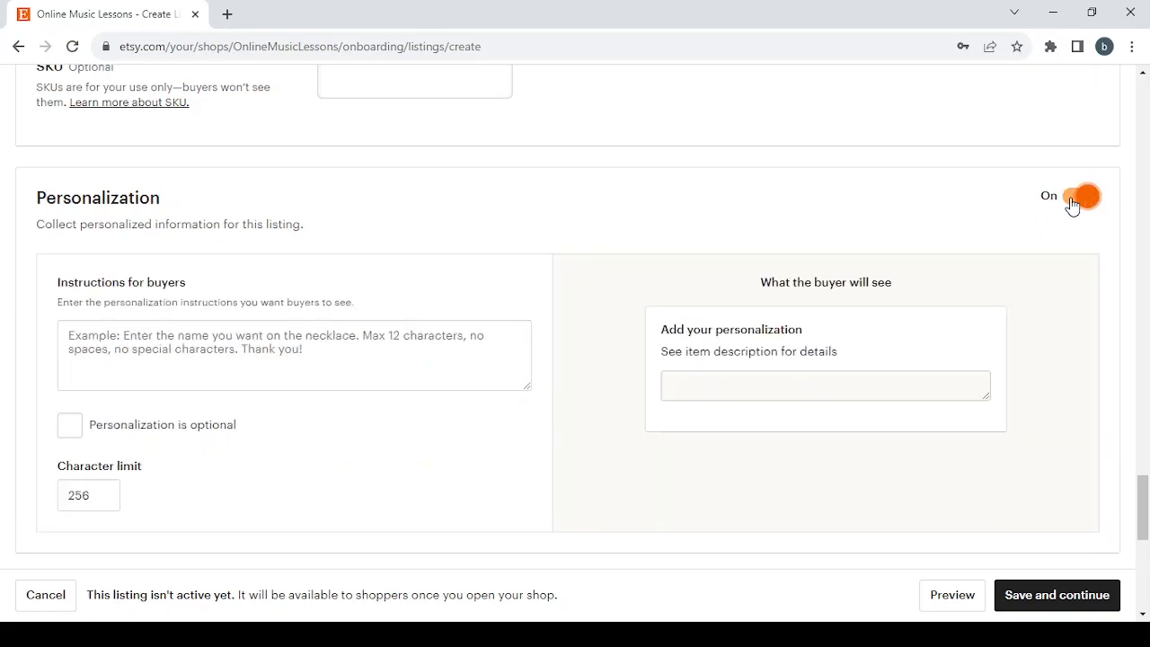
pyautogui.click(1072, 204)
# Step: Review the Digital files upload section and the locked Returns and exchanges policy
pyautogui.scroll(-2, 716, 274)
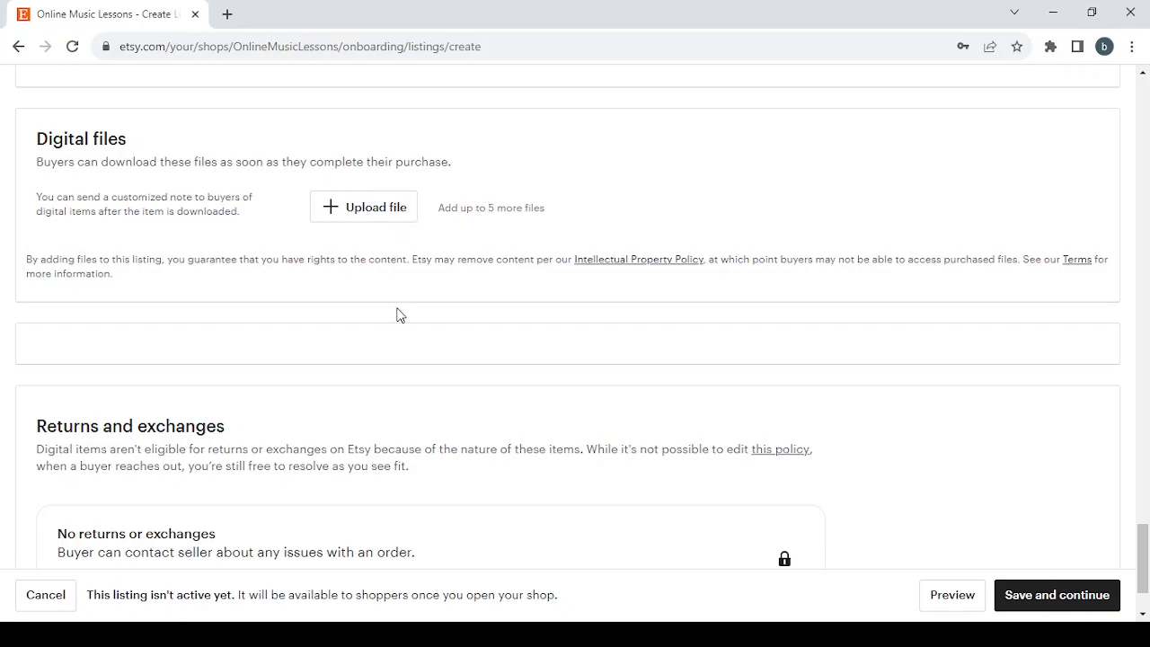
pyautogui.scroll(-2, 400, 315)
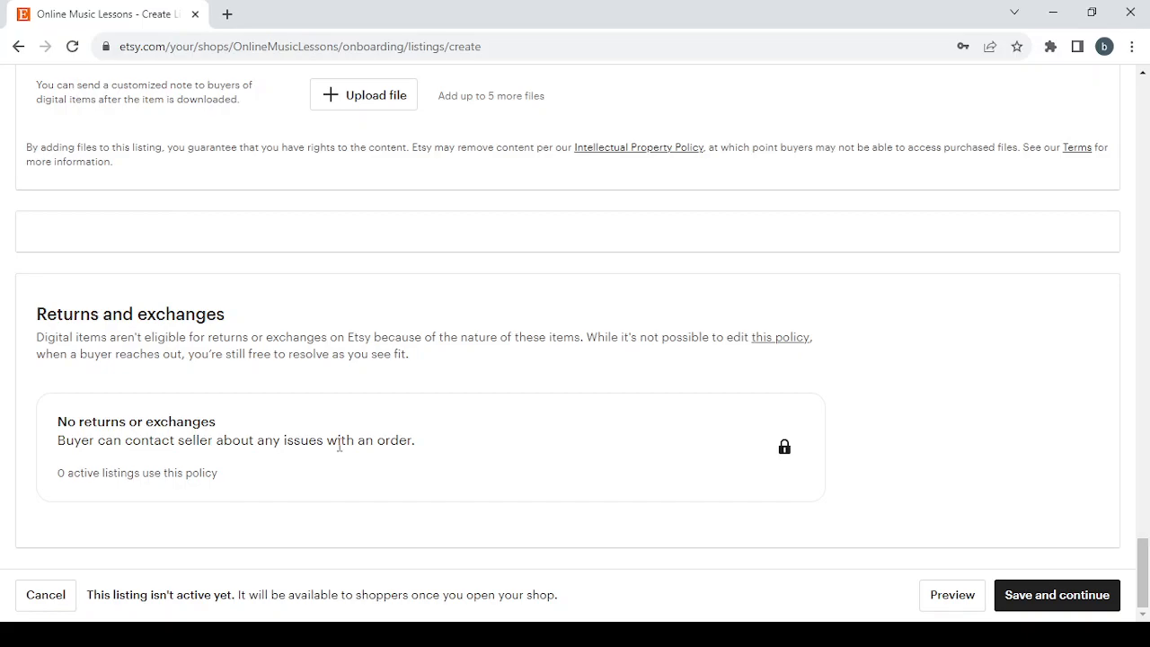
pyautogui.scroll(2, 339, 444)
pyautogui.scroll(-2, 428, 297)
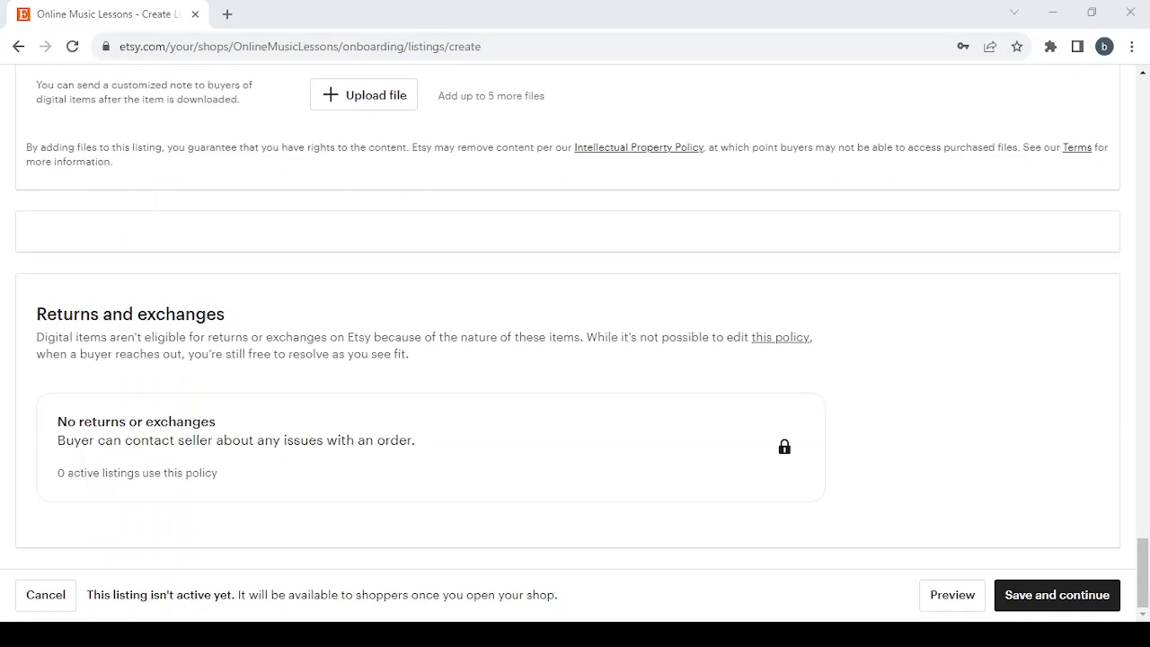
pyautogui.click(621, 329)
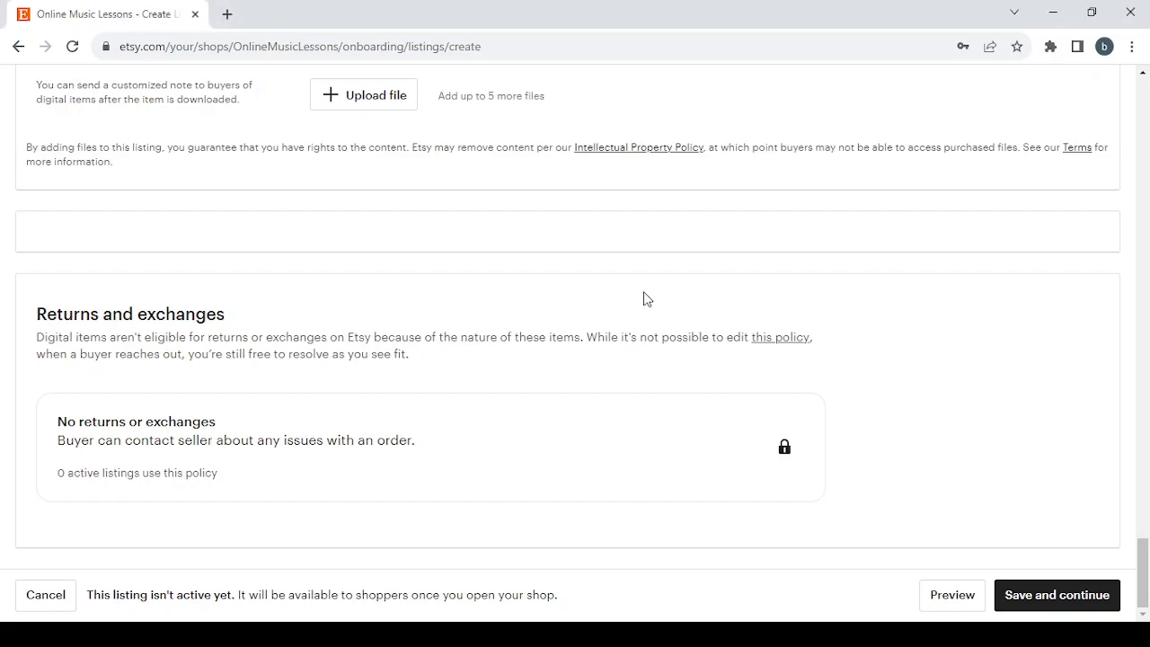
pyautogui.scroll(5, 693, 275)
pyautogui.scroll(-5, 694, 276)
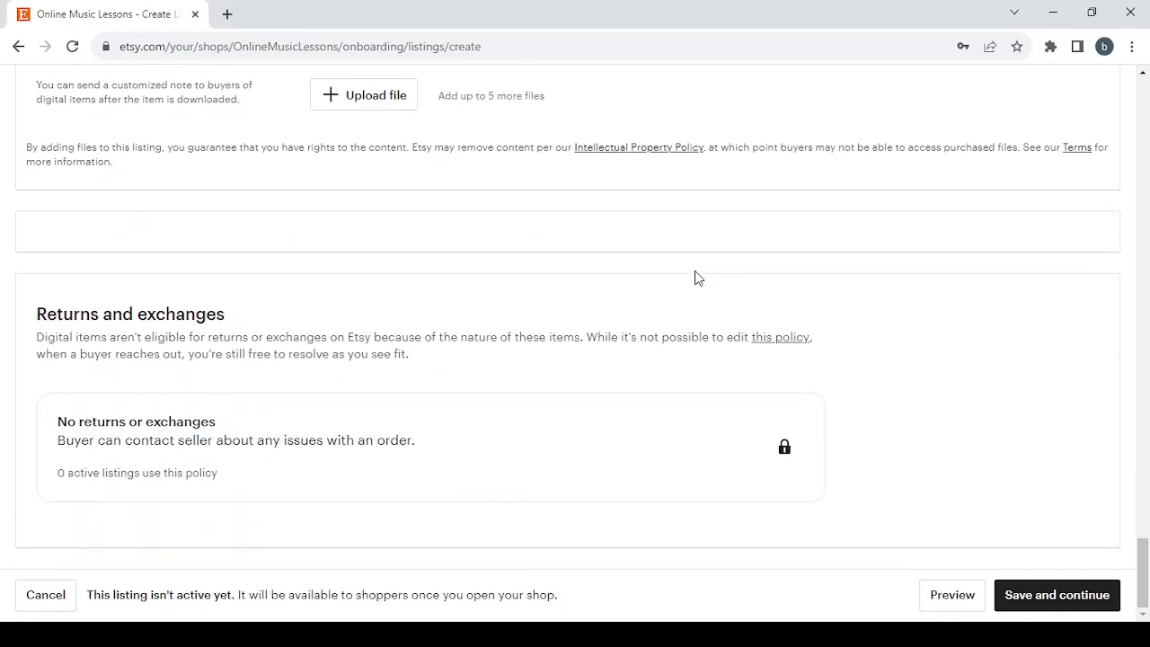